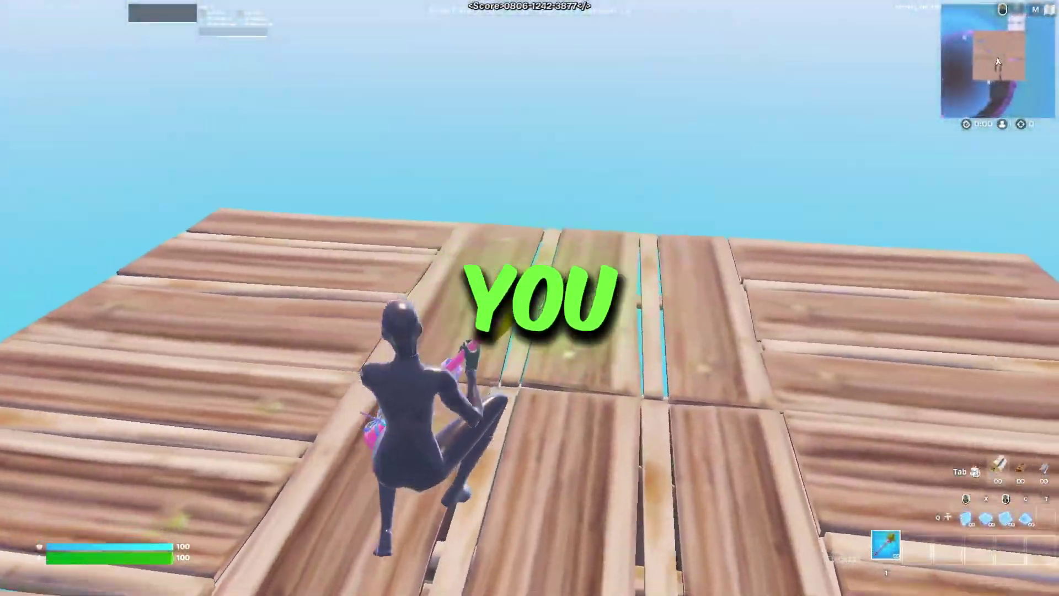
- Boost Fortnite in GearUP Booster, browse the Games list, then follow the gearupbooster.com link
{"action": "key", "text": "c"}
{"action": "key", "text": "c"}
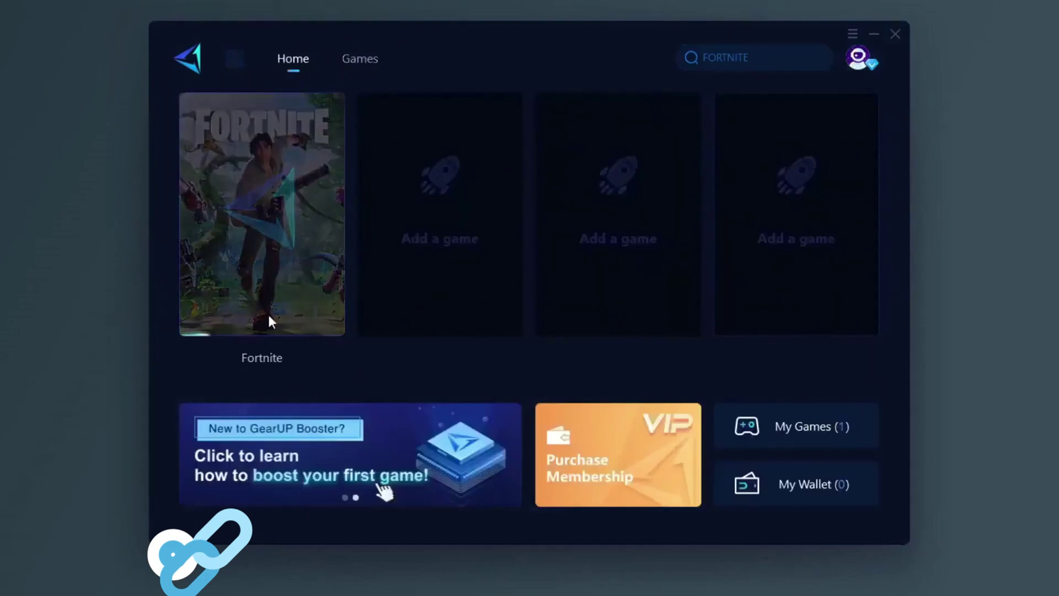
{"action": "left_click", "coordinate": [255, 364]}
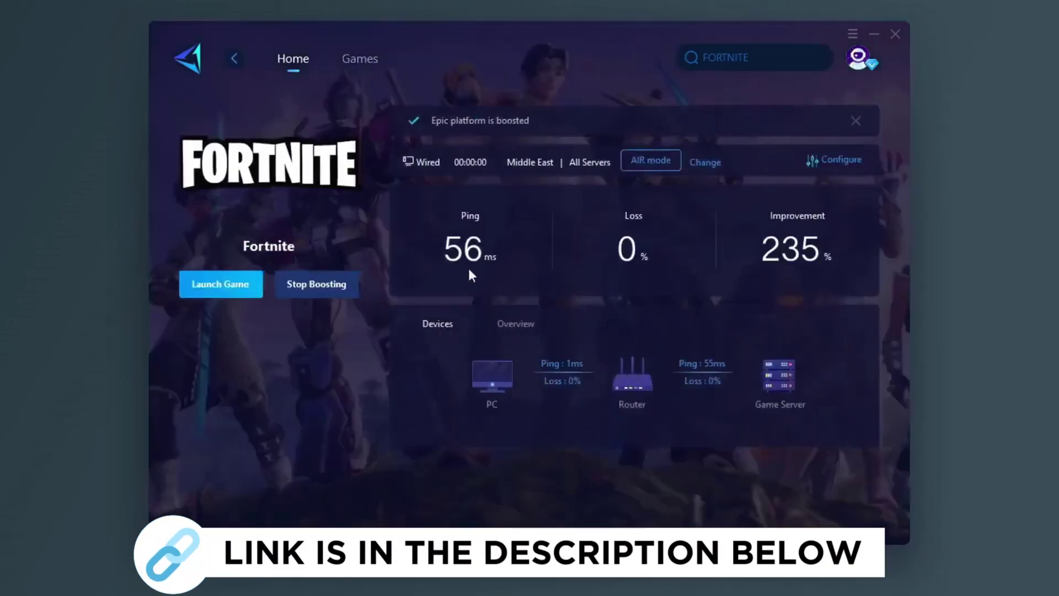
{"action": "left_click", "coordinate": [360, 59]}
{"action": "scroll", "coordinate": [526, 253], "scroll_direction": "down", "scroll_amount": 2}
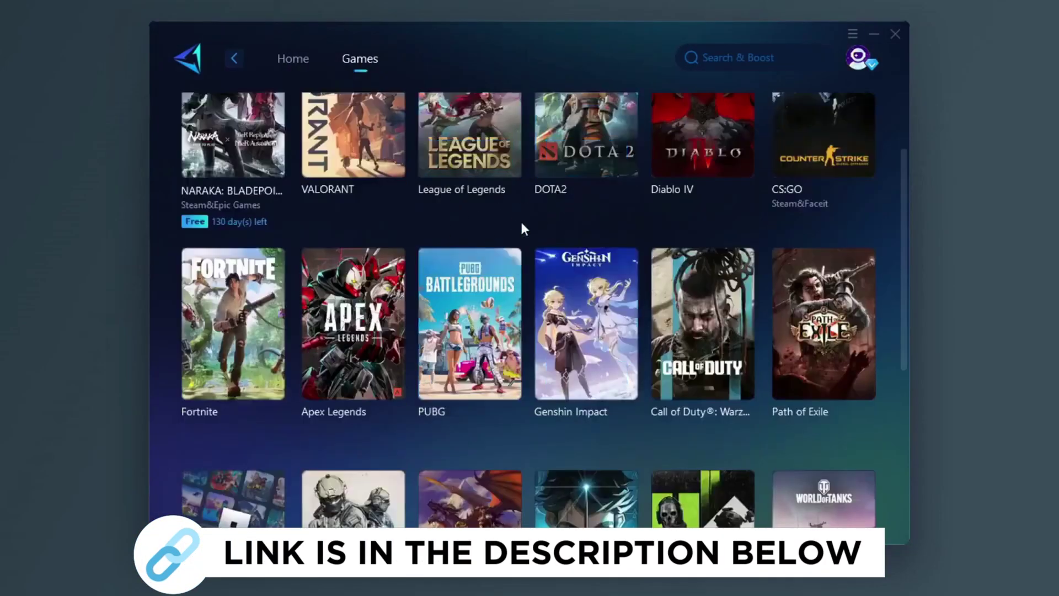
{"action": "scroll", "coordinate": [524, 229], "scroll_direction": "down", "scroll_amount": 2}
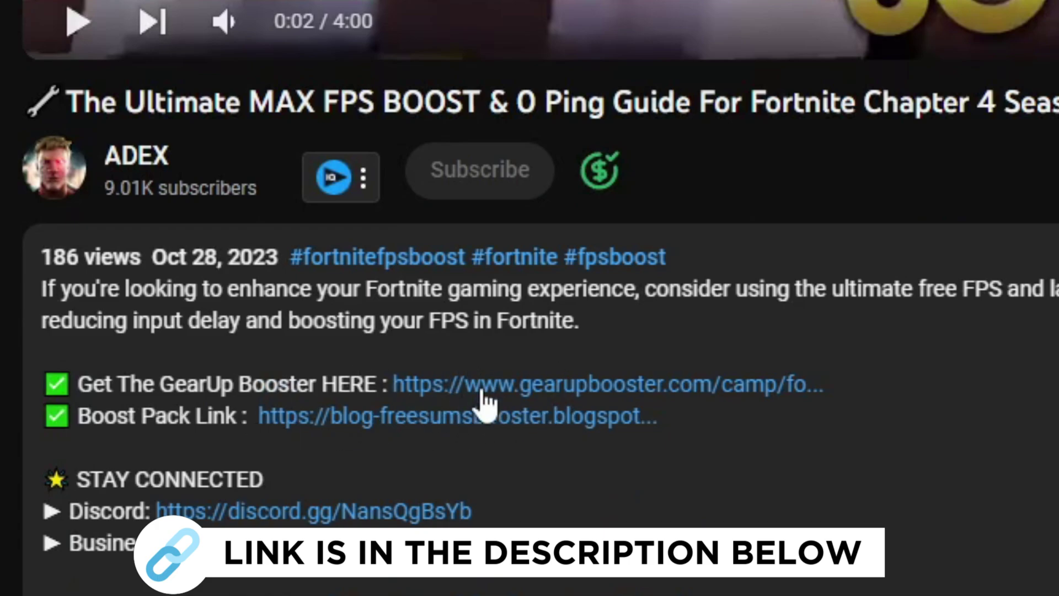
{"action": "left_click", "coordinate": [568, 395]}
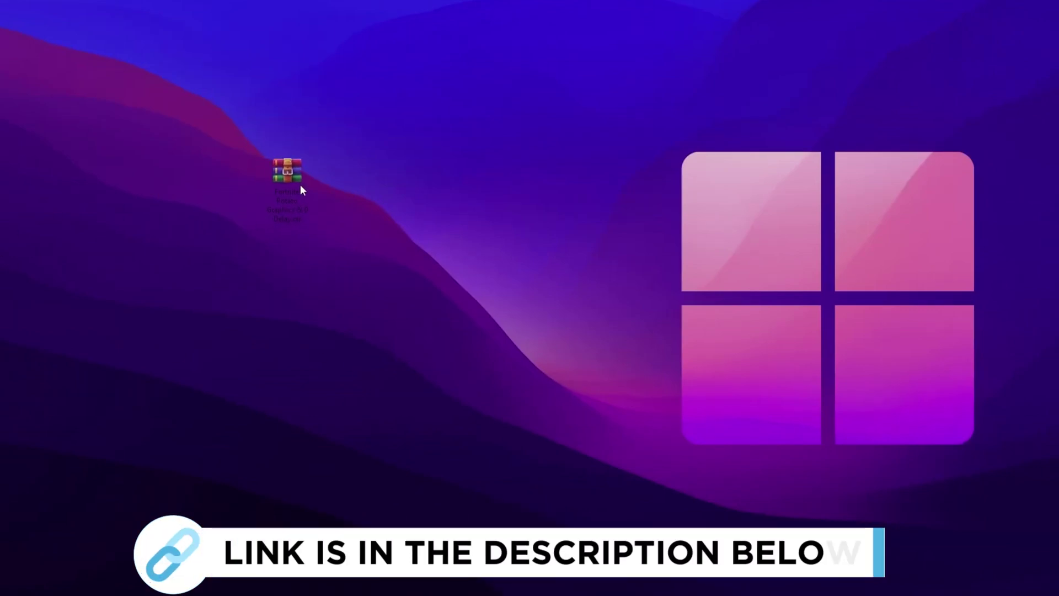
- Extract both folders from Fortnite Potato Graphics & 0 Delay.rar to the desktop, replacing existing copies
{"action": "left_click", "coordinate": [286, 176]}
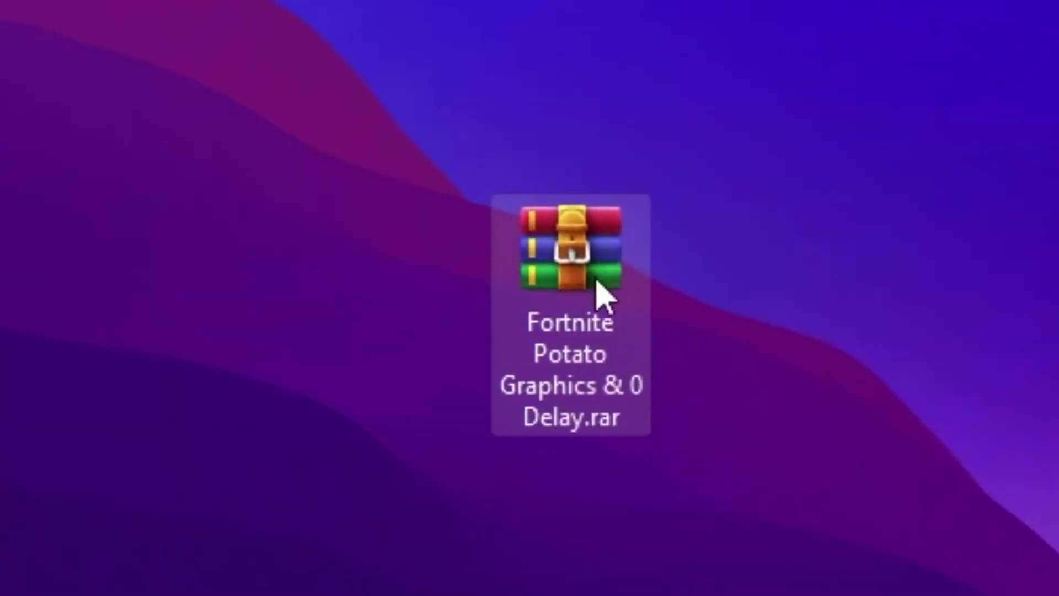
{"action": "double_click", "coordinate": [584, 280]}
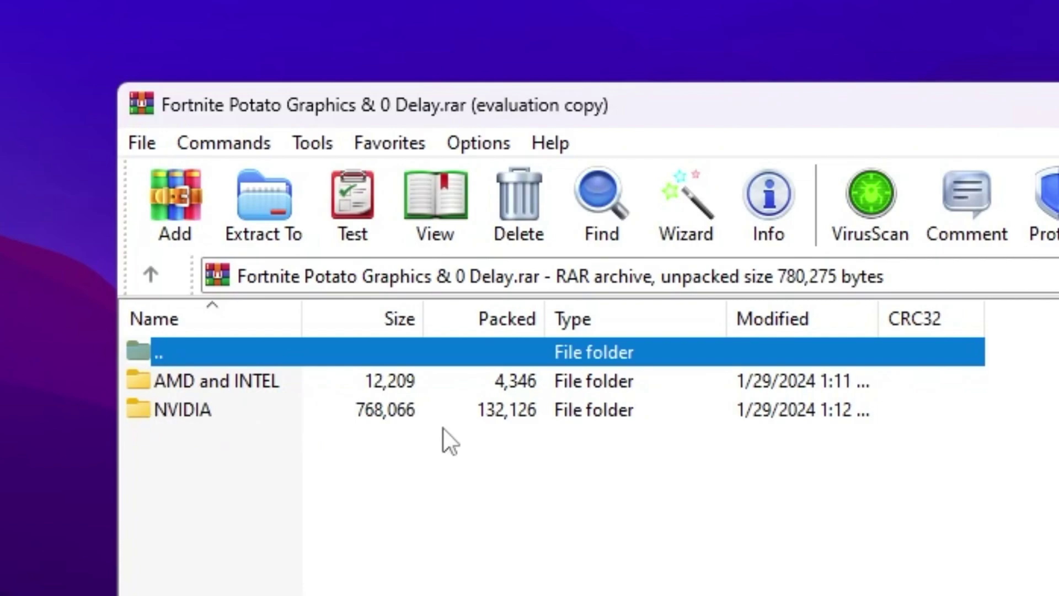
{"action": "left_click_drag", "start_coordinate": [253, 445], "coordinate": [190, 377]}
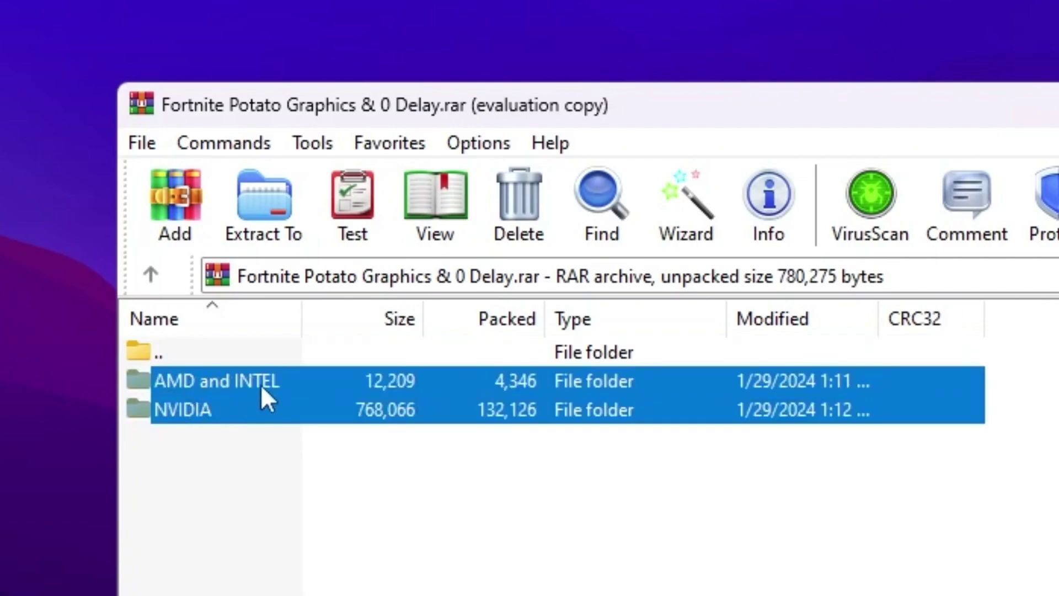
{"action": "left_click_drag", "start_coordinate": [263, 384], "coordinate": [314, 301]}
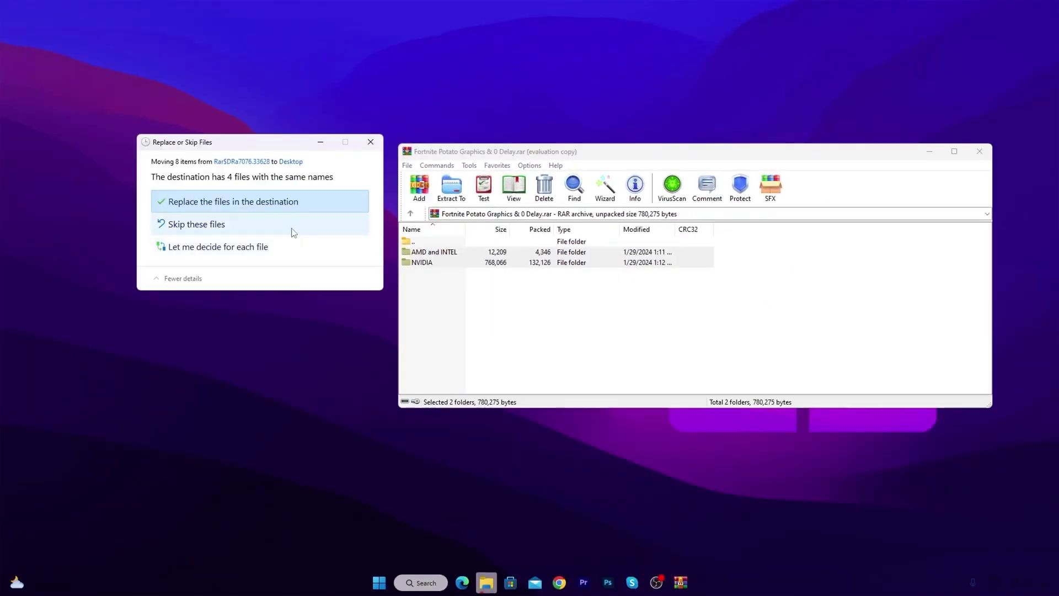
{"action": "left_click", "coordinate": [285, 203]}
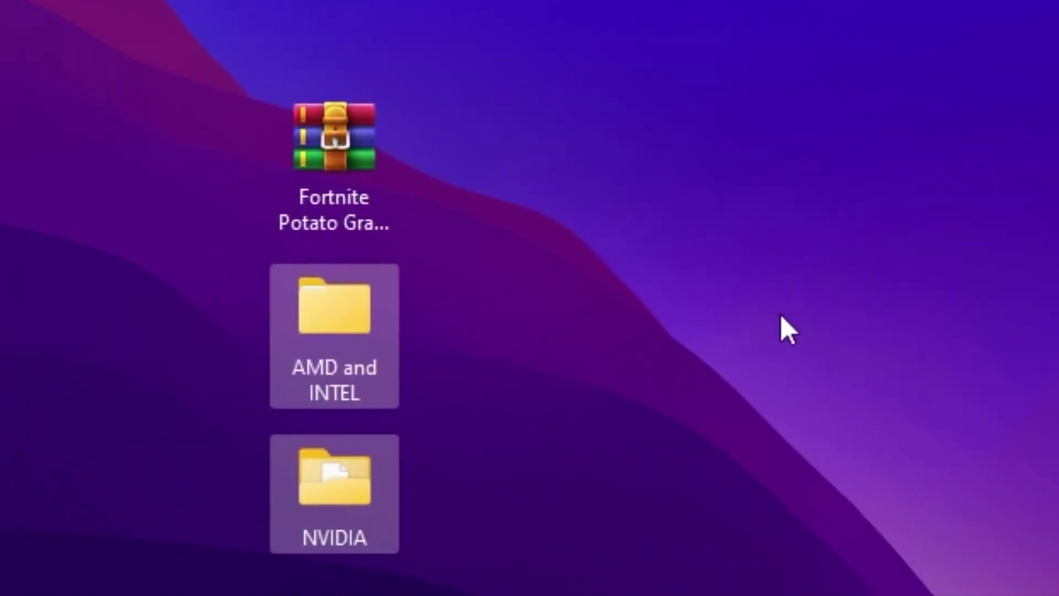
- Launch nvidiaProfileInspector.exe from the desktop's NVIDIA\nvidiaProfileInspector folder
{"action": "left_click", "coordinate": [620, 339]}
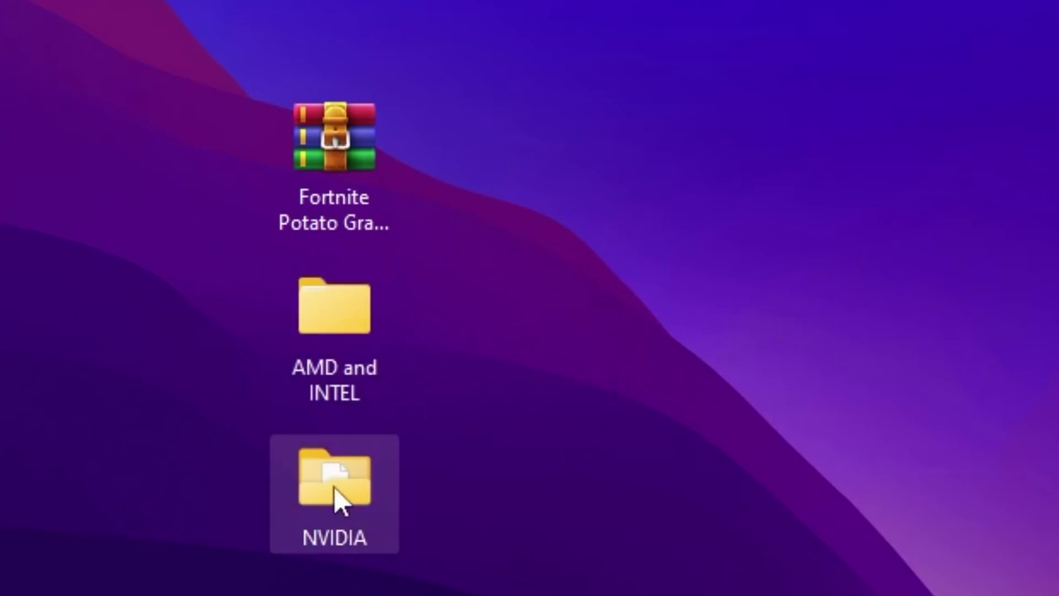
{"action": "double_click", "coordinate": [381, 479]}
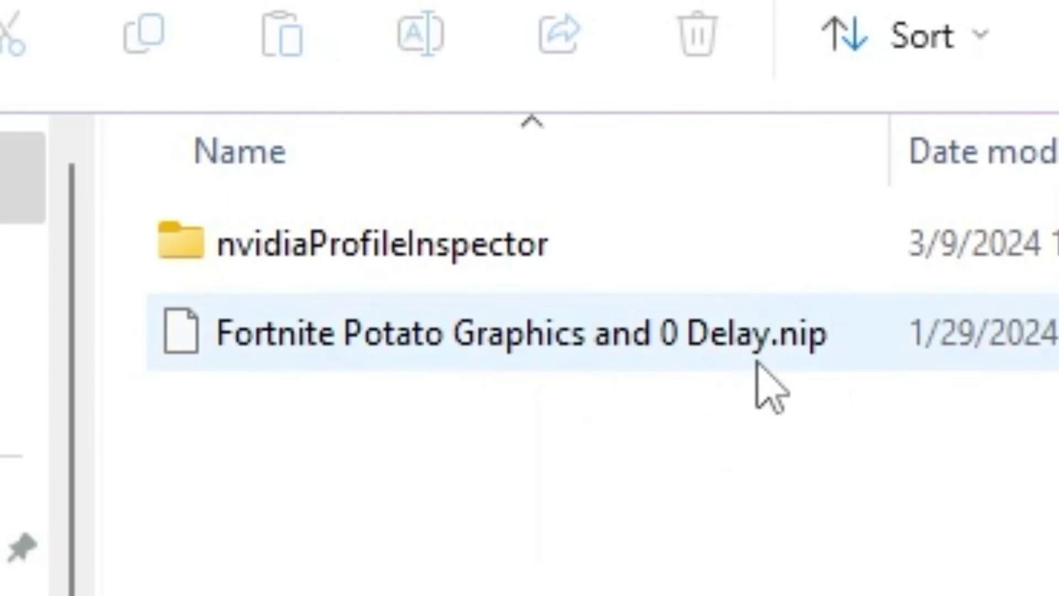
{"action": "left_click", "coordinate": [440, 251]}
{"action": "double_click", "coordinate": [440, 251]}
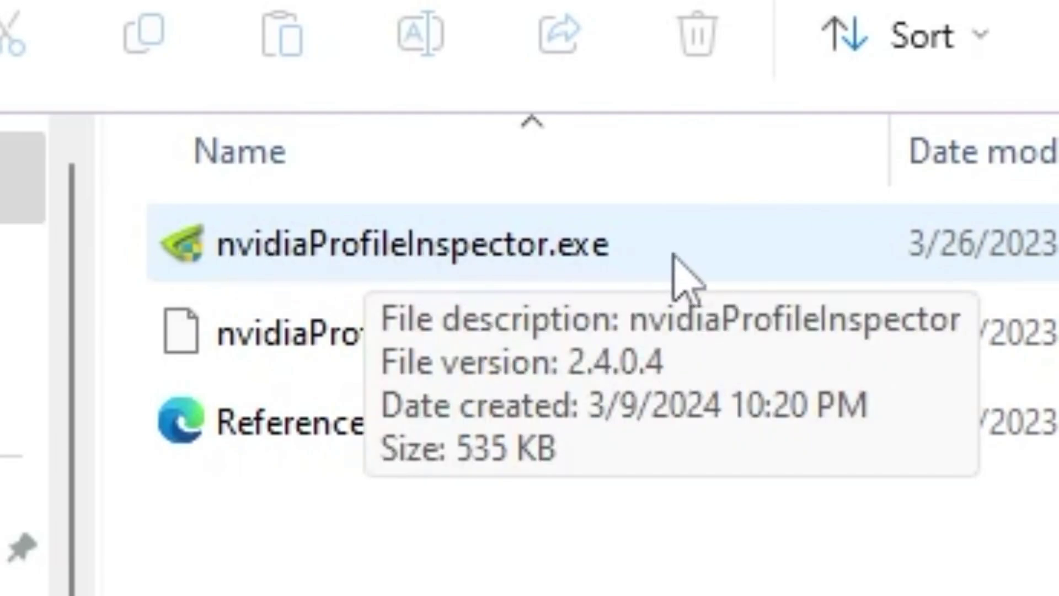
{"action": "double_click", "coordinate": [373, 246]}
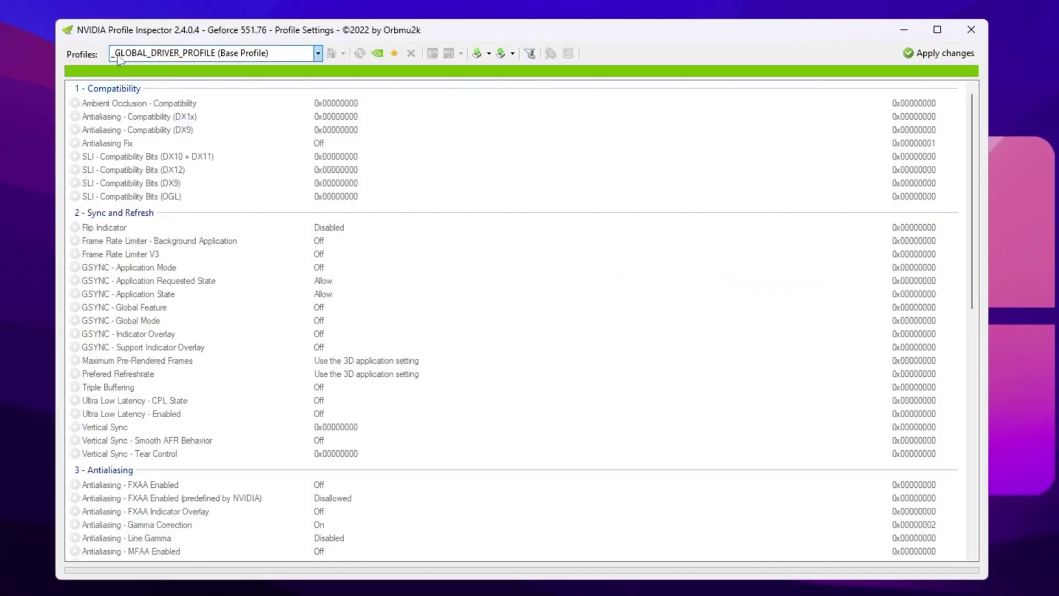
- Search the profiles for 'fort' and load the Fortnite profile
{"action": "left_click", "coordinate": [266, 56]}
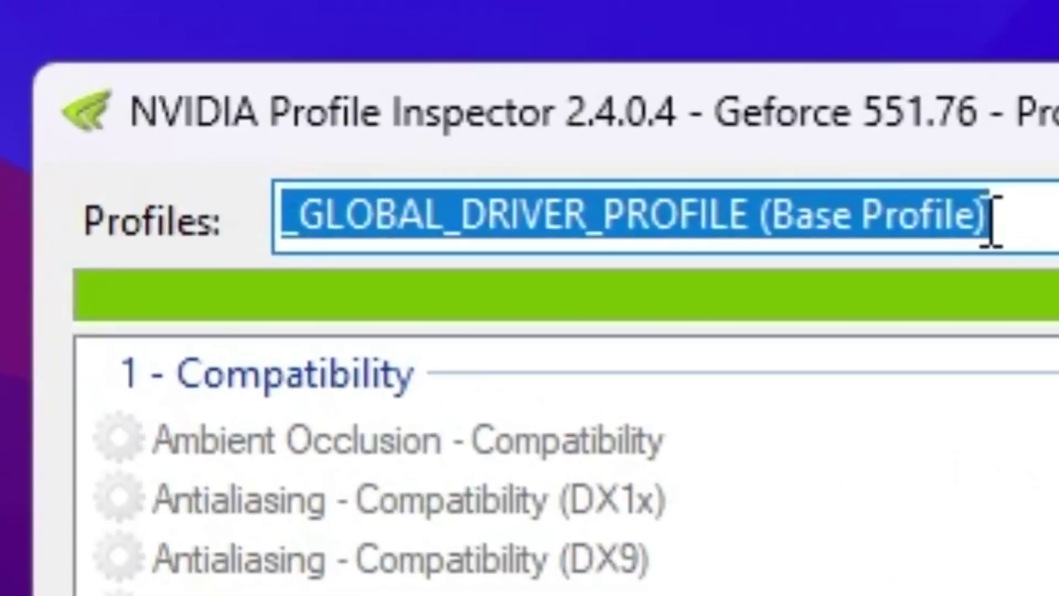
{"action": "type", "text": "fpr"}
{"action": "key", "text": "BackSpace"}
{"action": "key", "text": "BackSpace"}
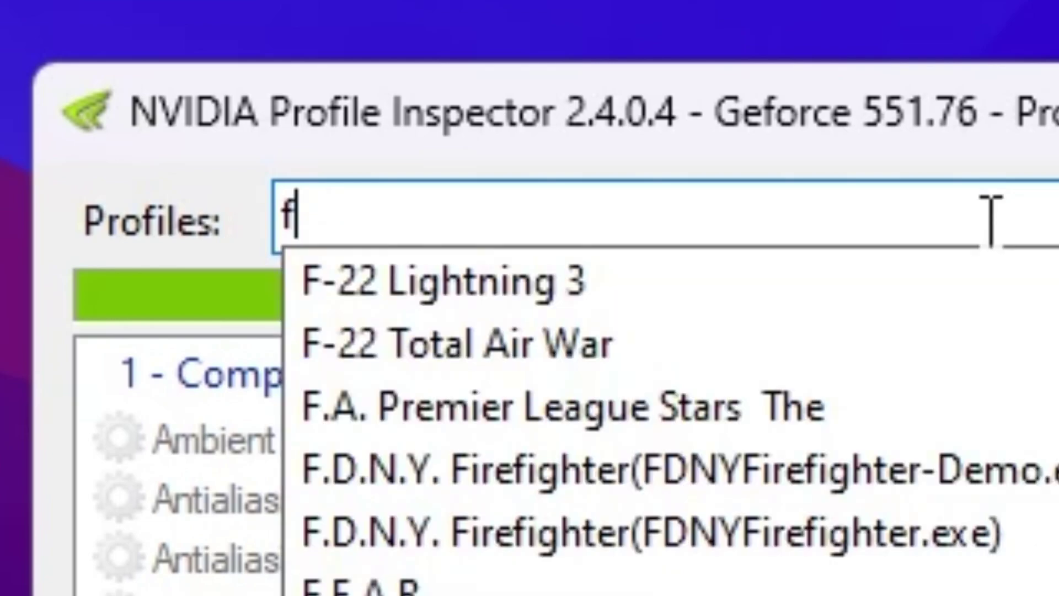
{"action": "type", "text": "ort"}
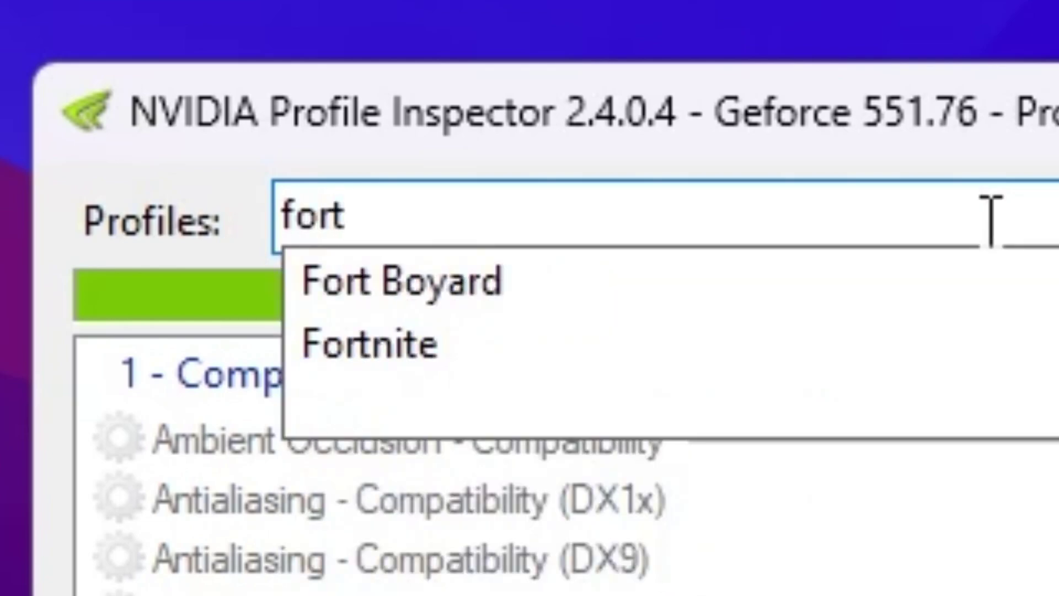
{"action": "left_click", "coordinate": [381, 353]}
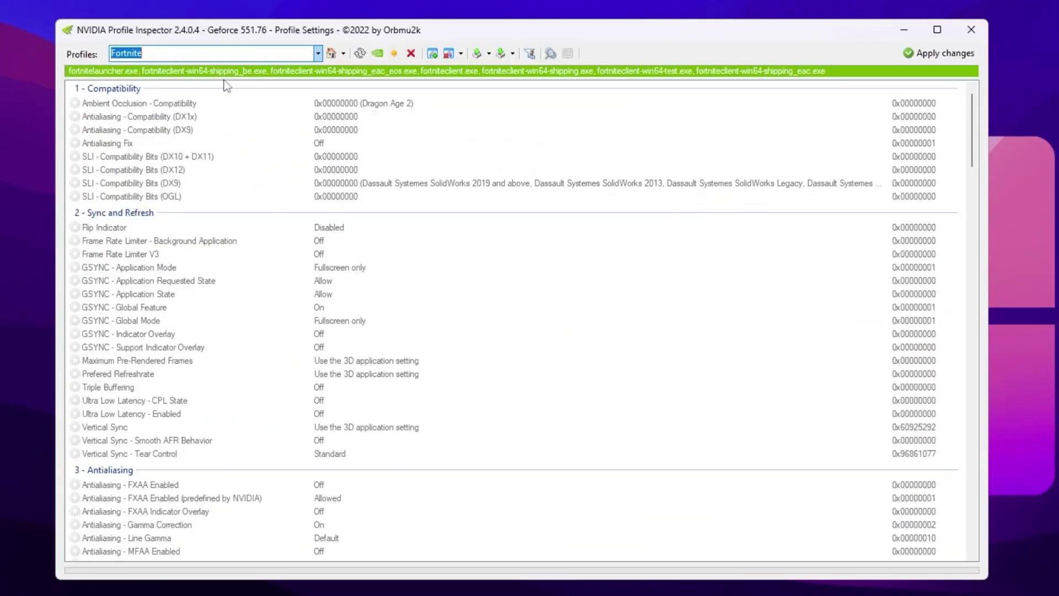
- Change Transparency Supersampling from Off / Multisampling to 0x00000008 AA_MODE_REPLAY_MODE_ALL
{"action": "scroll", "coordinate": [395, 166], "scroll_direction": "down", "scroll_amount": 4}
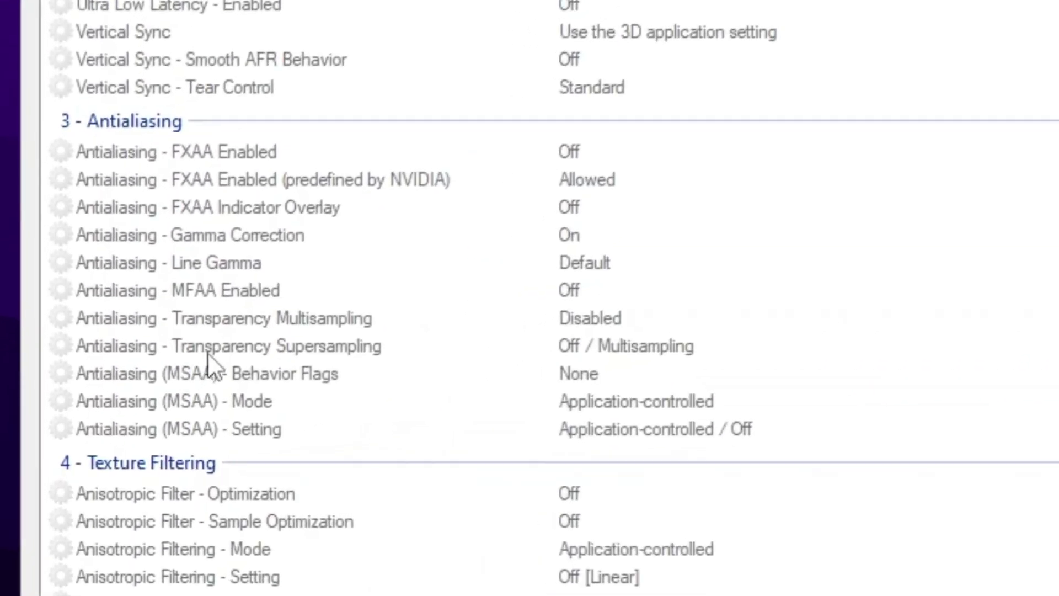
{"action": "left_click", "coordinate": [613, 349]}
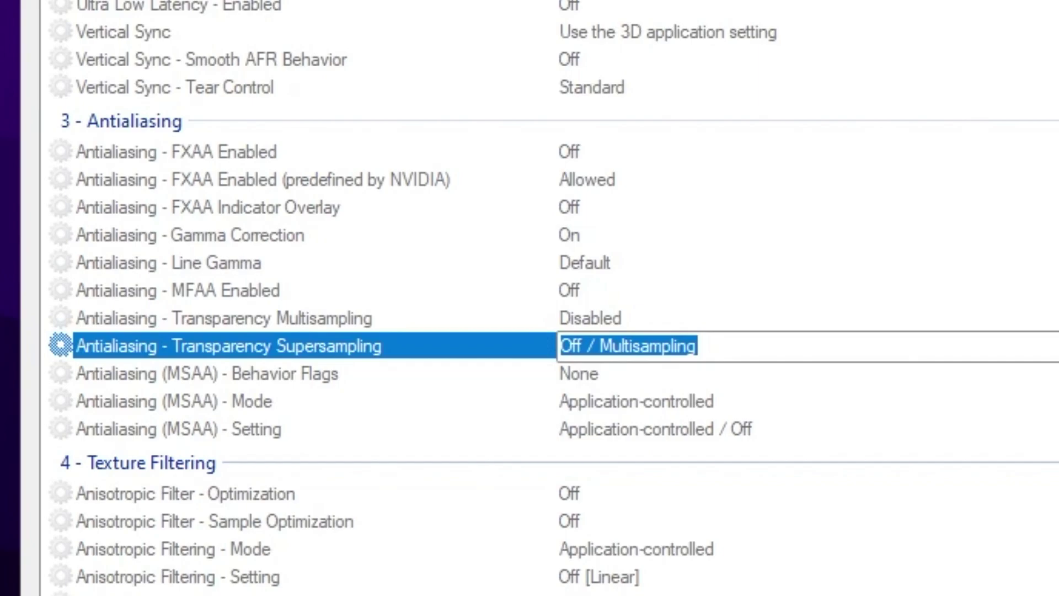
{"action": "key", "text": "alt+Down"}
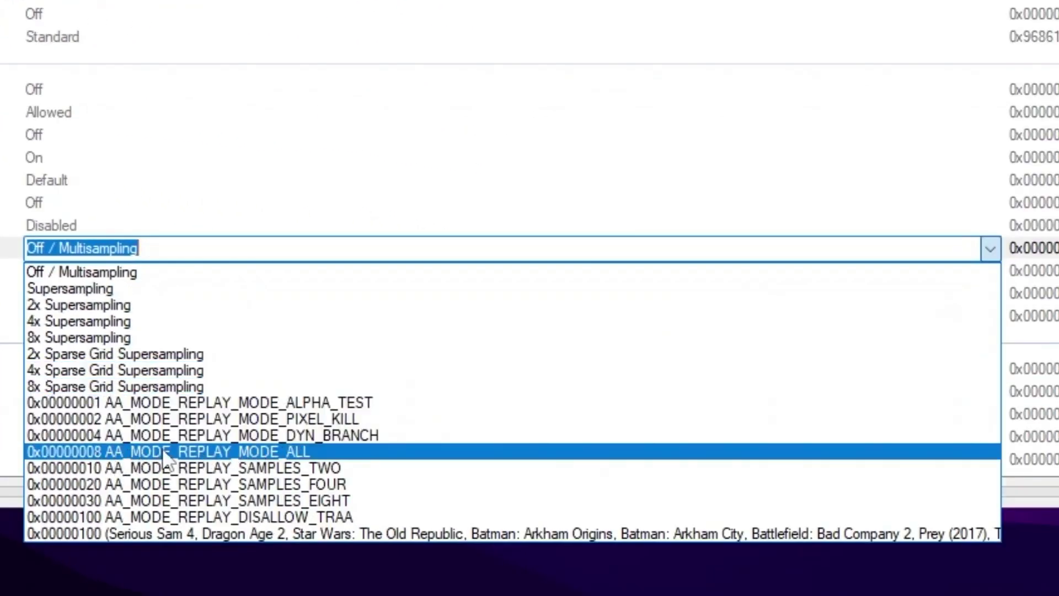
{"action": "left_click", "coordinate": [226, 450]}
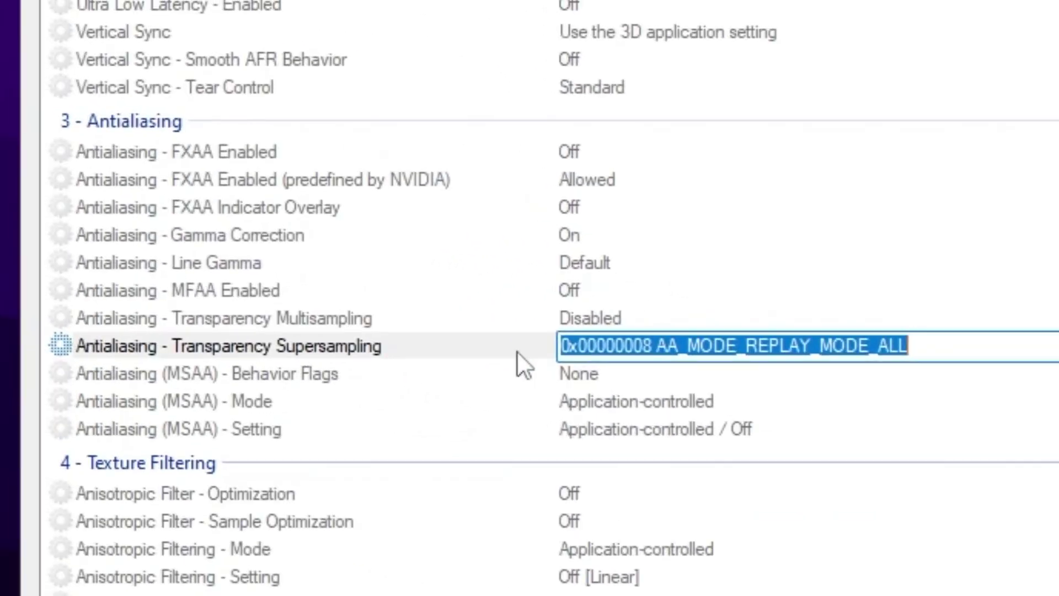
- Set Texture Filtering - LOD Bias (DX) to +2.0000
{"action": "scroll", "coordinate": [292, 118], "scroll_direction": "down", "scroll_amount": 4}
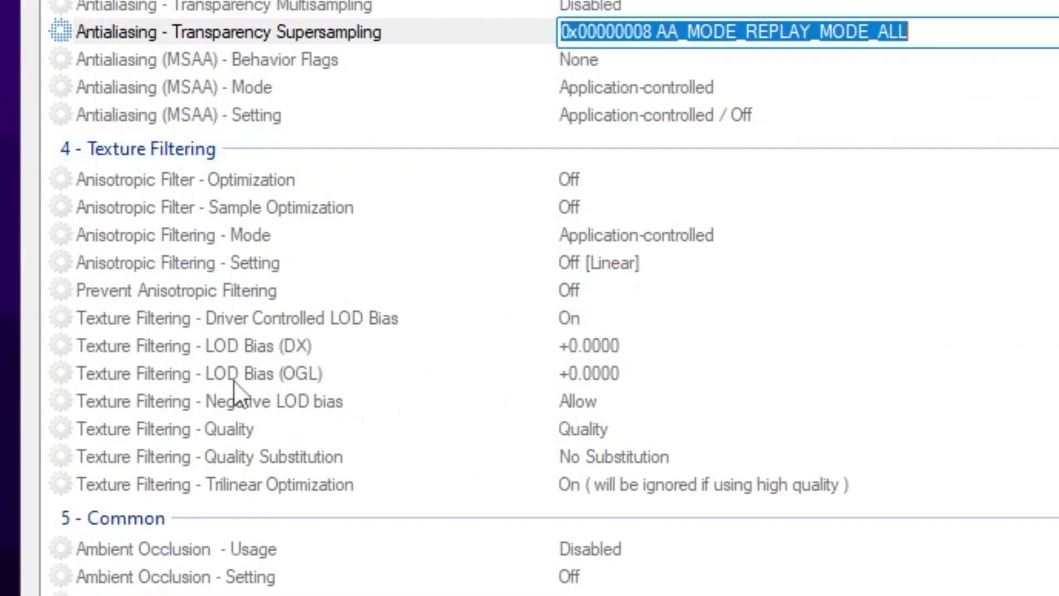
{"action": "left_click", "coordinate": [659, 356]}
{"action": "key", "text": "alt+Down"}
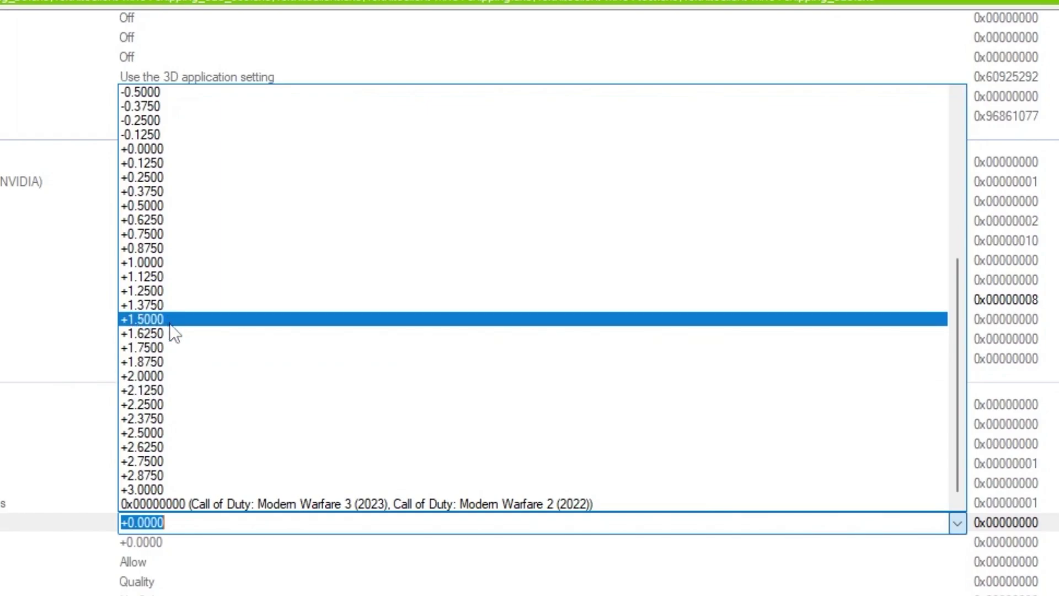
{"action": "left_click", "coordinate": [145, 377]}
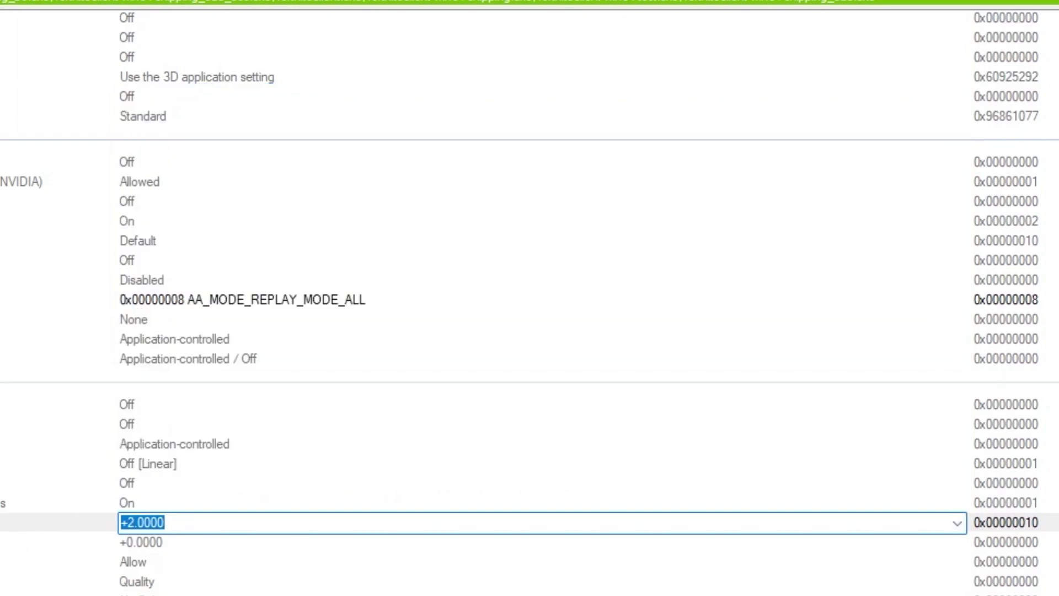
- Set Texture Filtering - LOD Bias (OGL) to +2.0000
{"action": "left_click", "coordinate": [134, 542]}
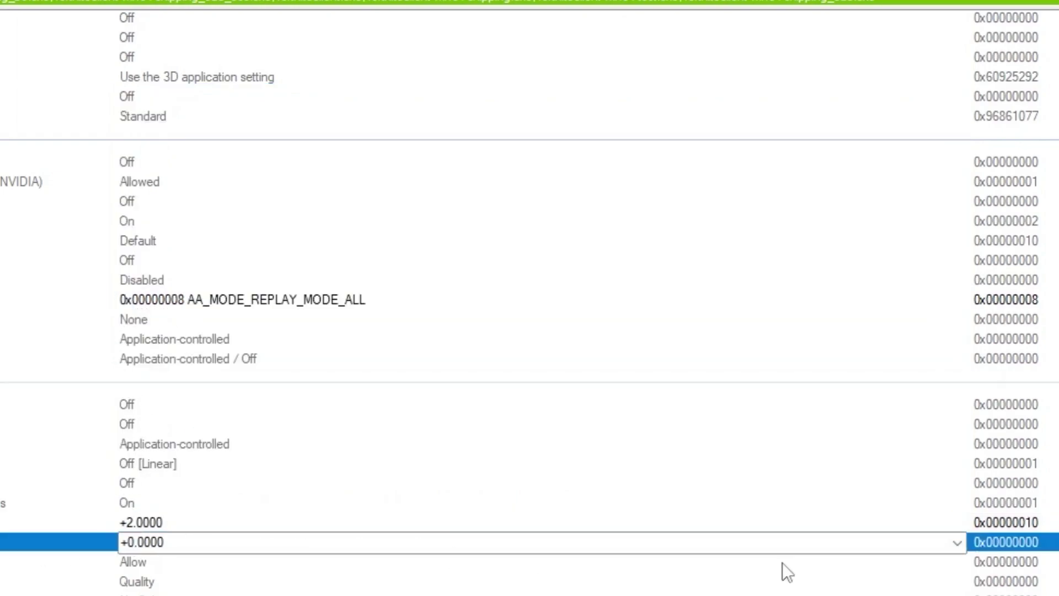
{"action": "left_click", "coordinate": [957, 543]}
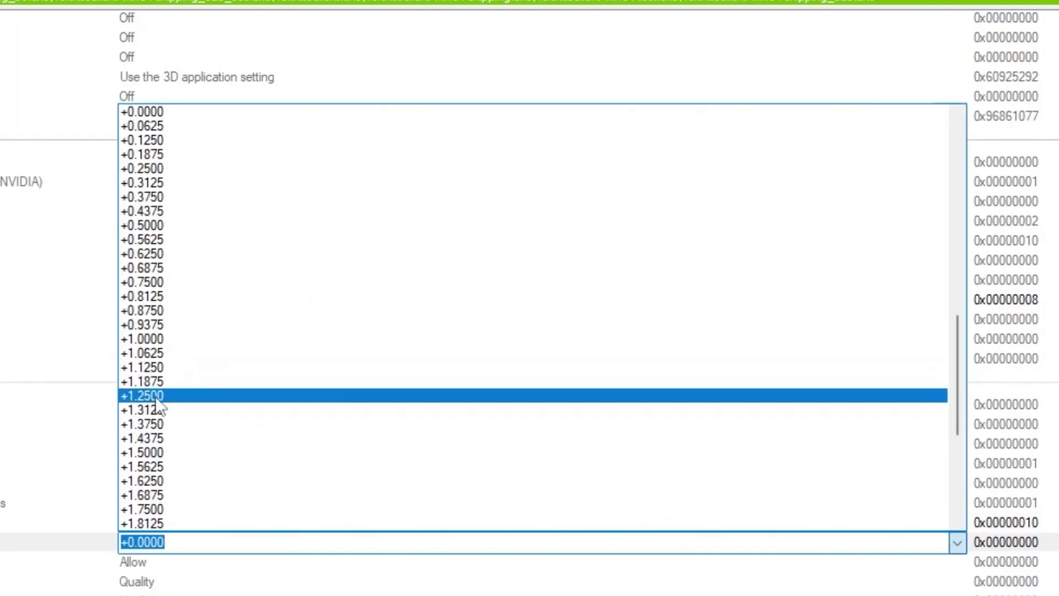
{"action": "scroll", "coordinate": [208, 365], "scroll_direction": "down", "scroll_amount": 2}
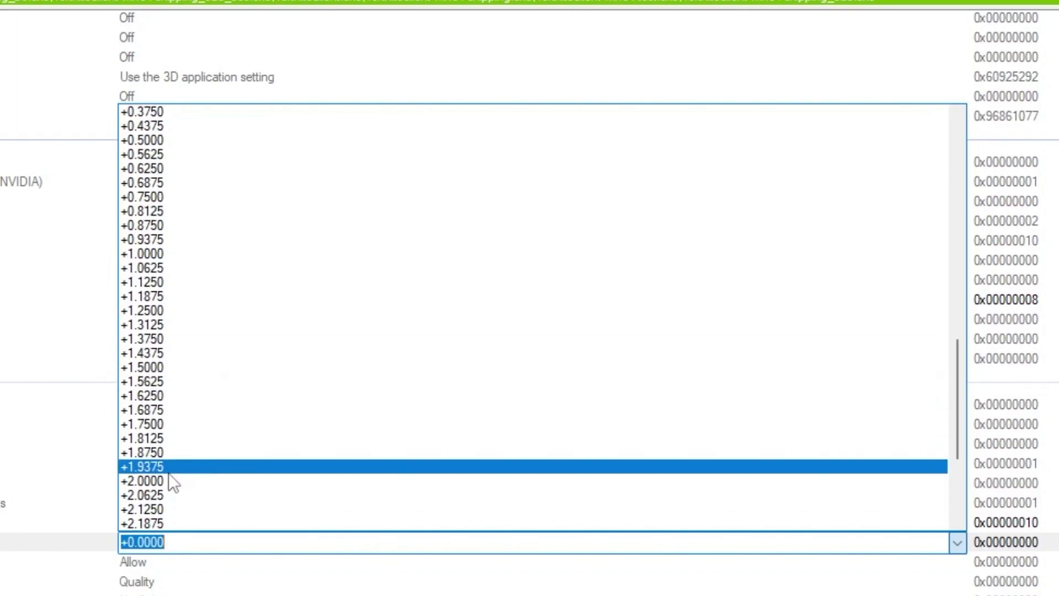
{"action": "left_click", "coordinate": [172, 481]}
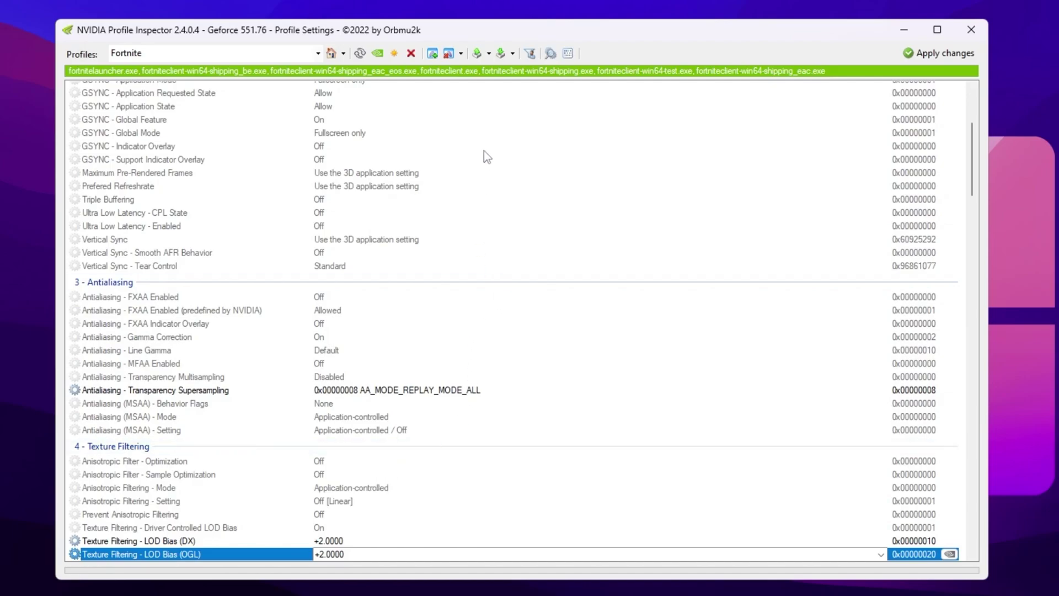
- Import the Fortnite Potato Graphics and 0 Delay .nip file, apply changes, and close Profile Inspector
{"action": "left_click", "coordinate": [504, 56]}
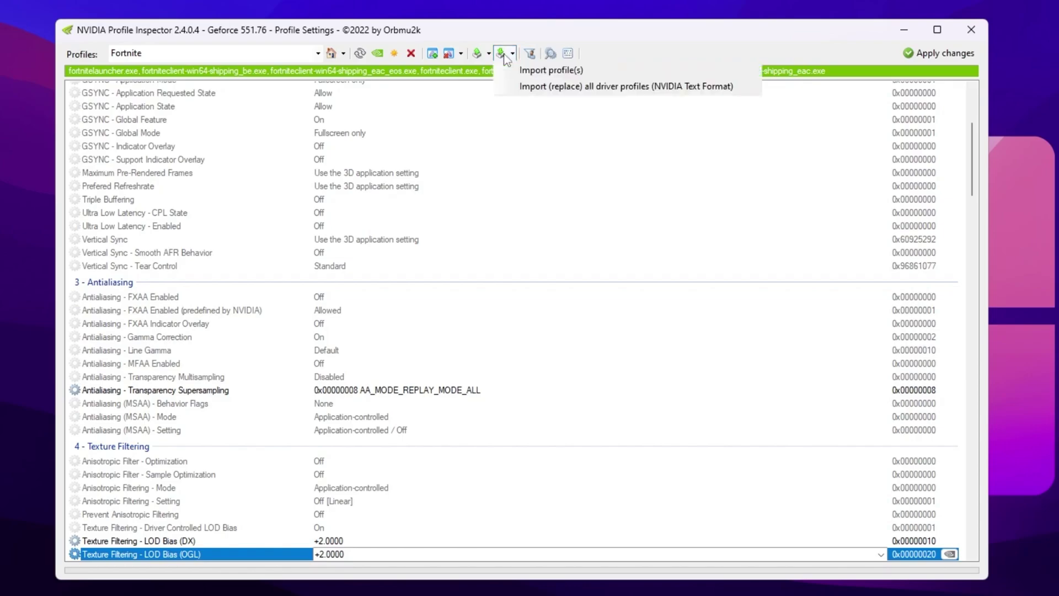
{"action": "left_click", "coordinate": [530, 69]}
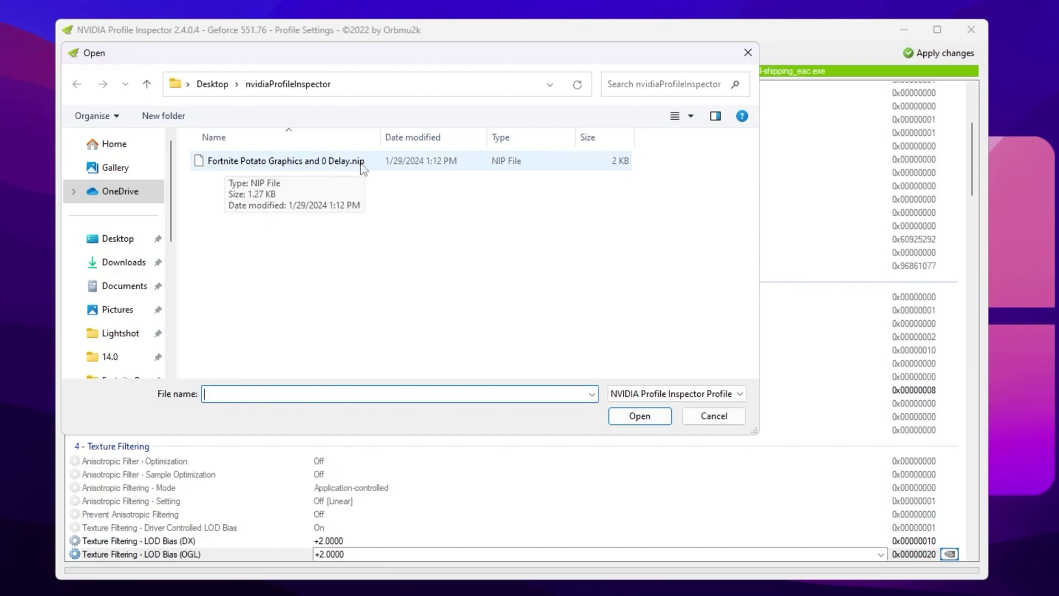
{"action": "double_click", "coordinate": [382, 159]}
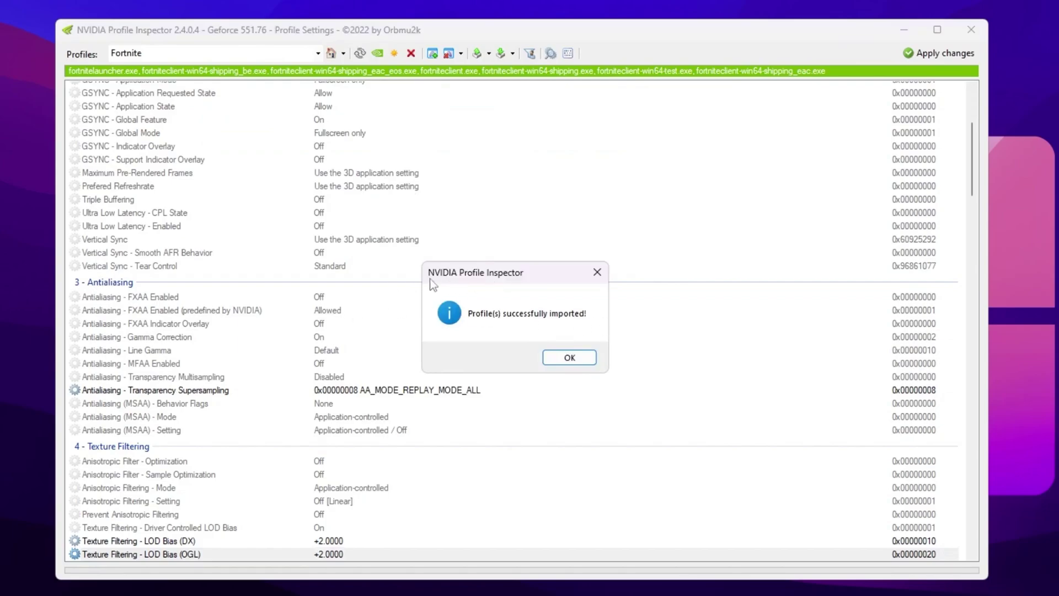
{"action": "left_click", "coordinate": [565, 358]}
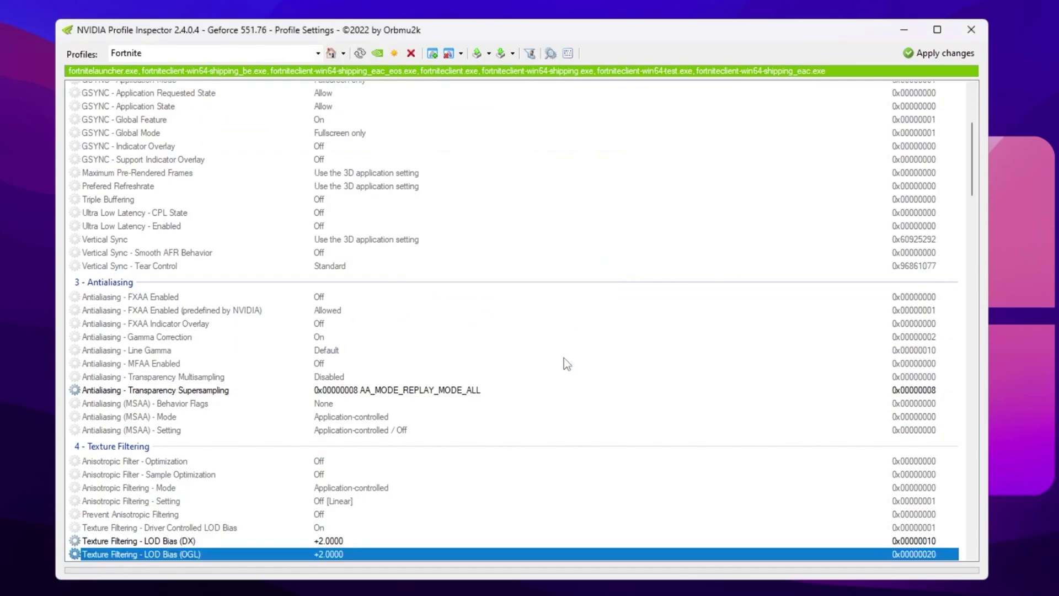
{"action": "left_click", "coordinate": [930, 55]}
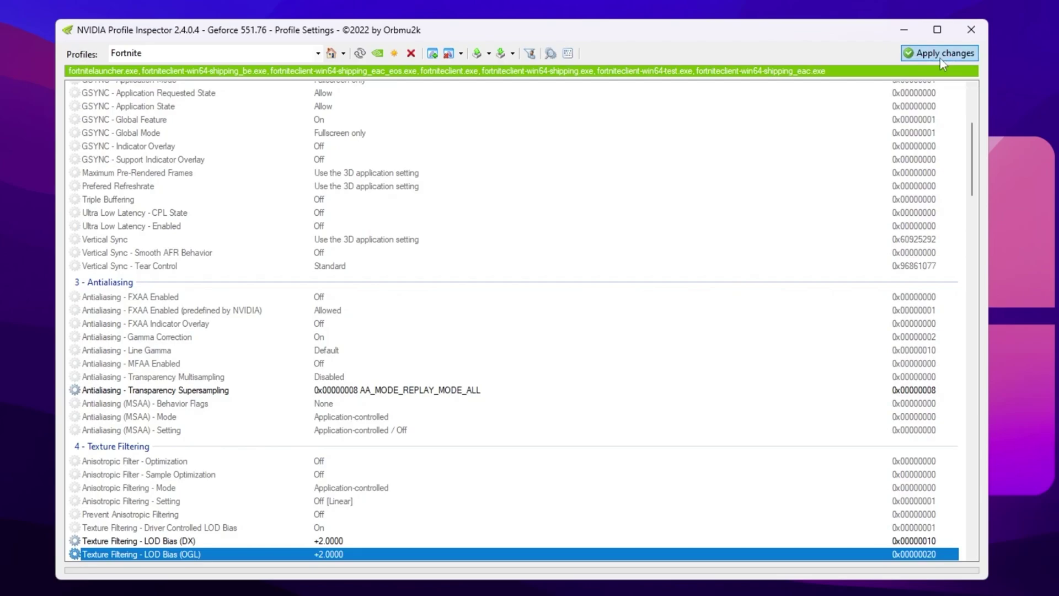
{"action": "left_click", "coordinate": [970, 31]}
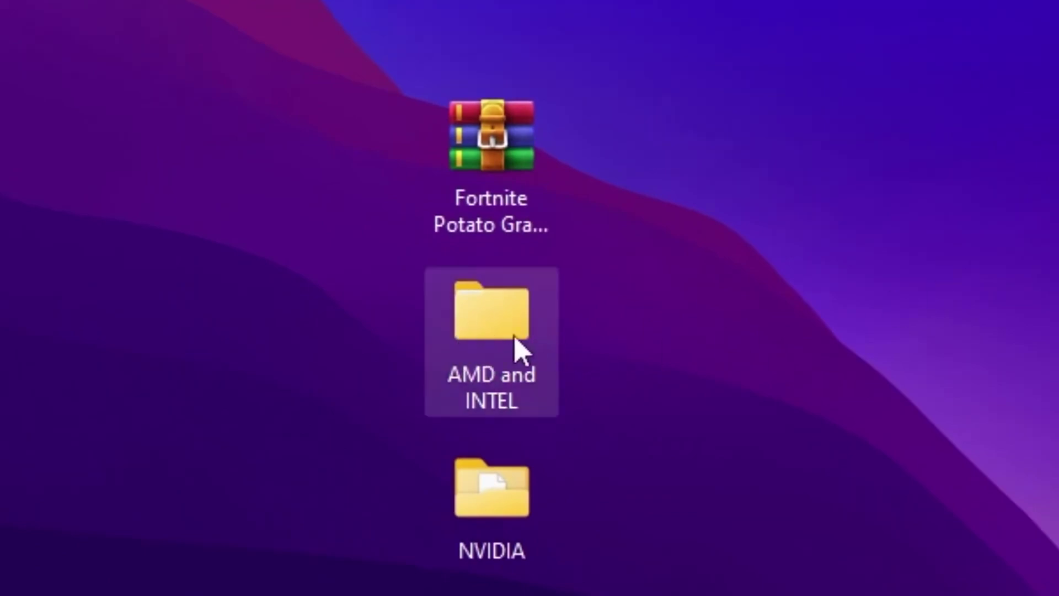
- Open AMD and INTEL\GameUserSettings and copy GameUserSettings.ini
{"action": "double_click", "coordinate": [449, 316]}
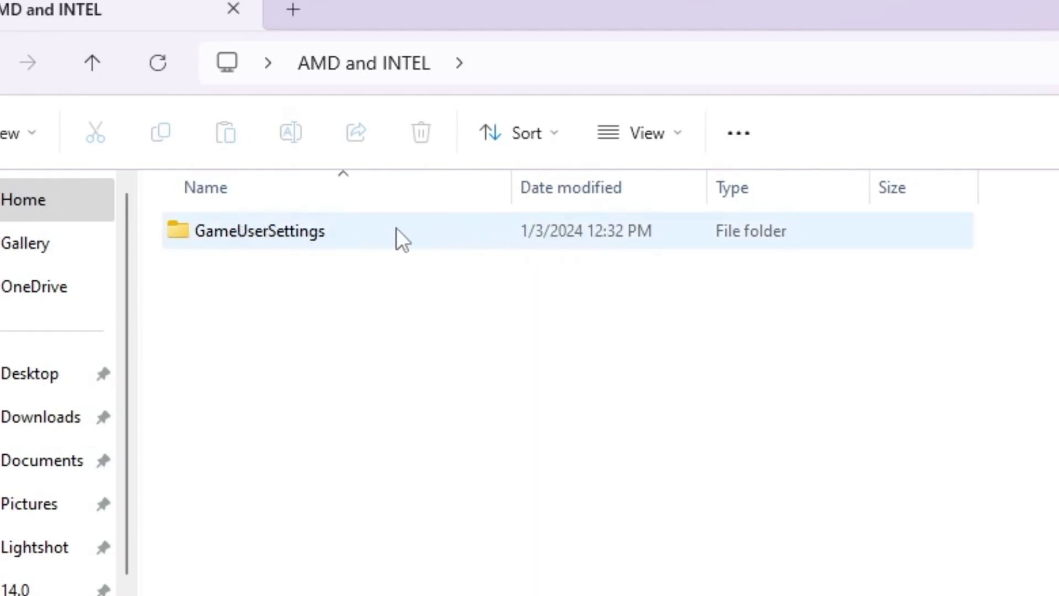
{"action": "double_click", "coordinate": [276, 230]}
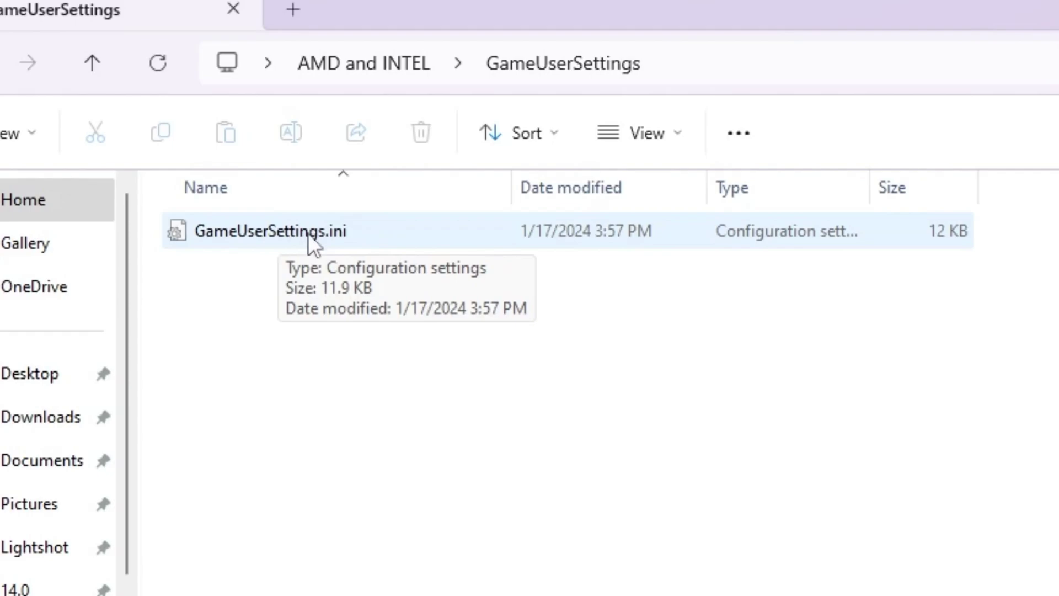
{"action": "right_click", "coordinate": [259, 232]}
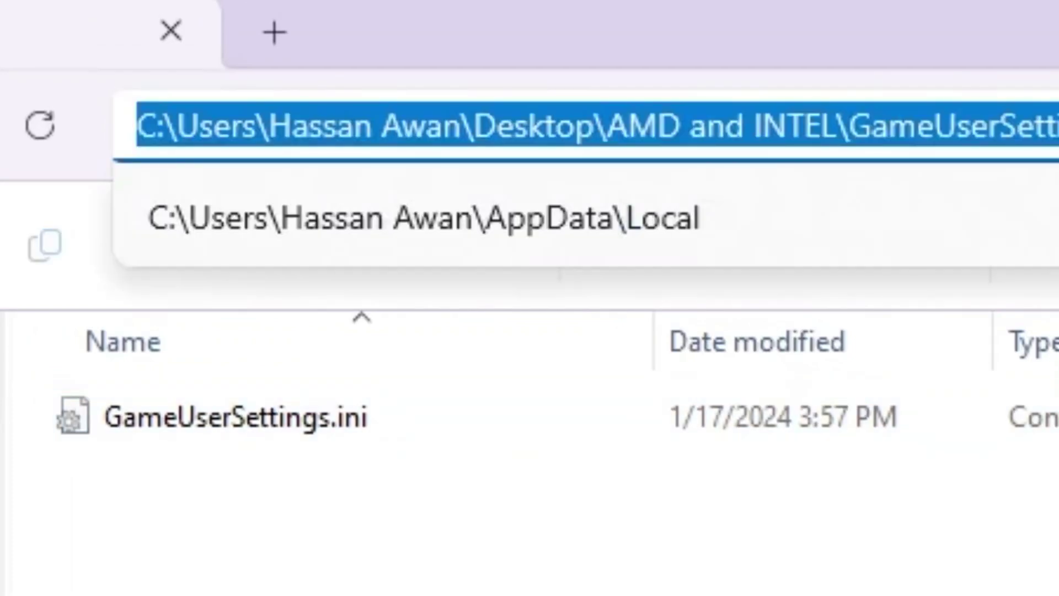
- Go to %localappdata%\FortniteGame\Saved\Config\WindowsClient
{"action": "type", "text": "%"}
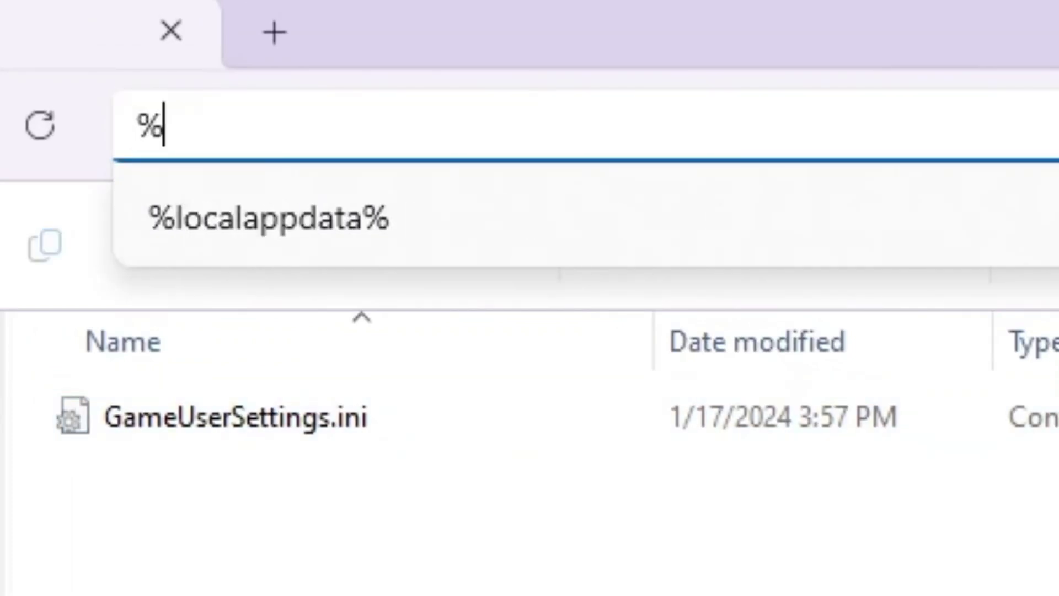
{"action": "key", "text": "Down"}
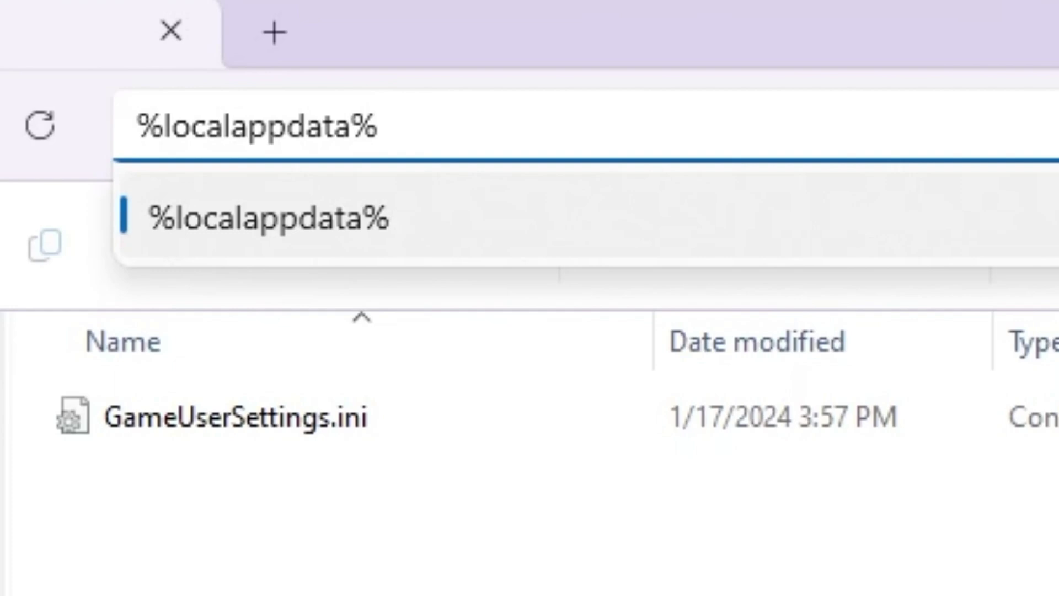
{"action": "key", "text": "Return"}
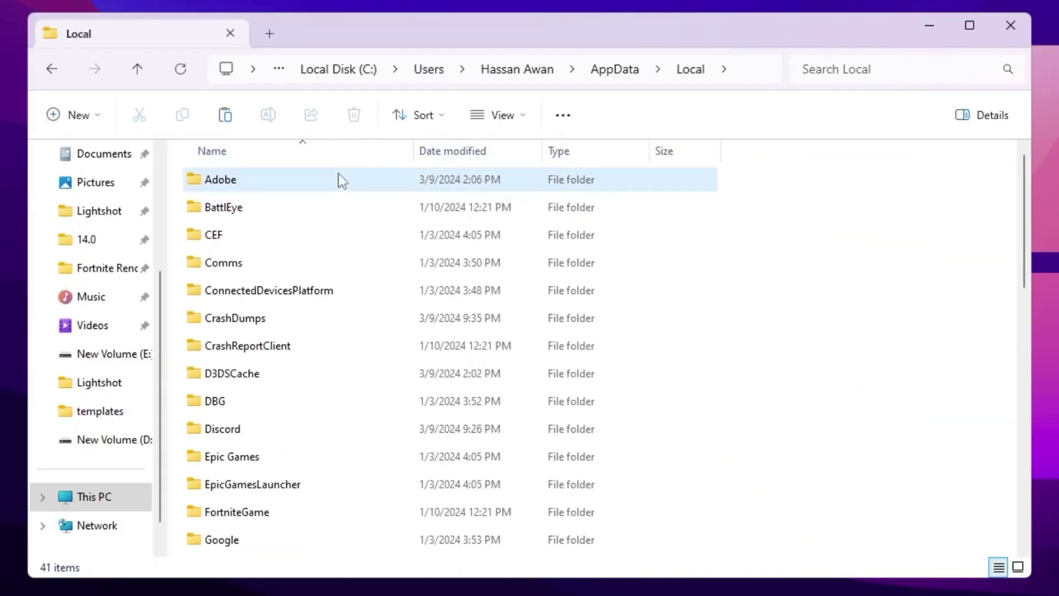
{"action": "key", "text": "f"}
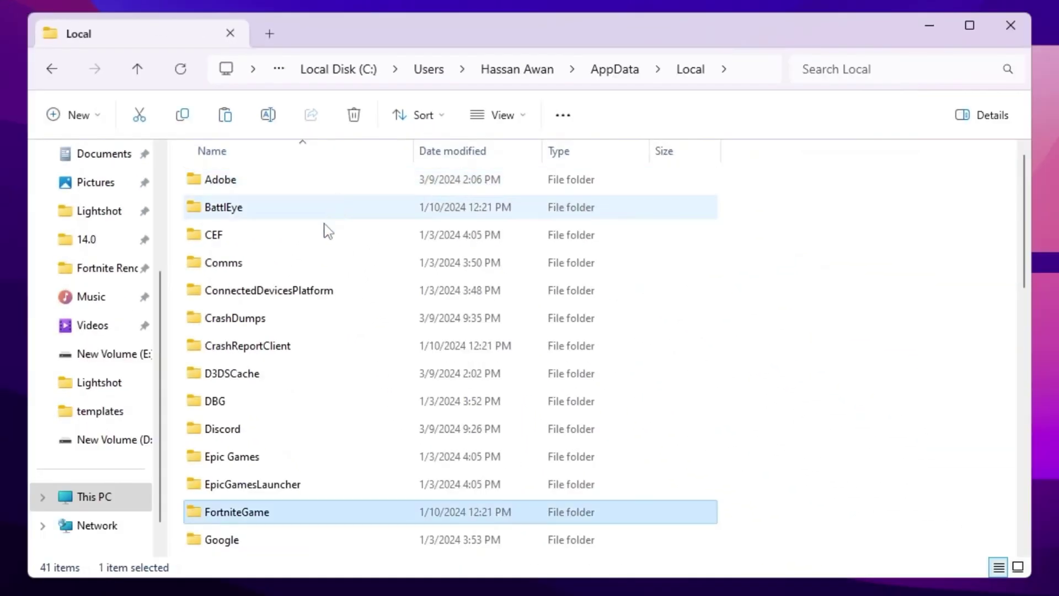
{"action": "double_click", "coordinate": [239, 516]}
{"action": "double_click", "coordinate": [236, 187]}
{"action": "double_click", "coordinate": [239, 205]}
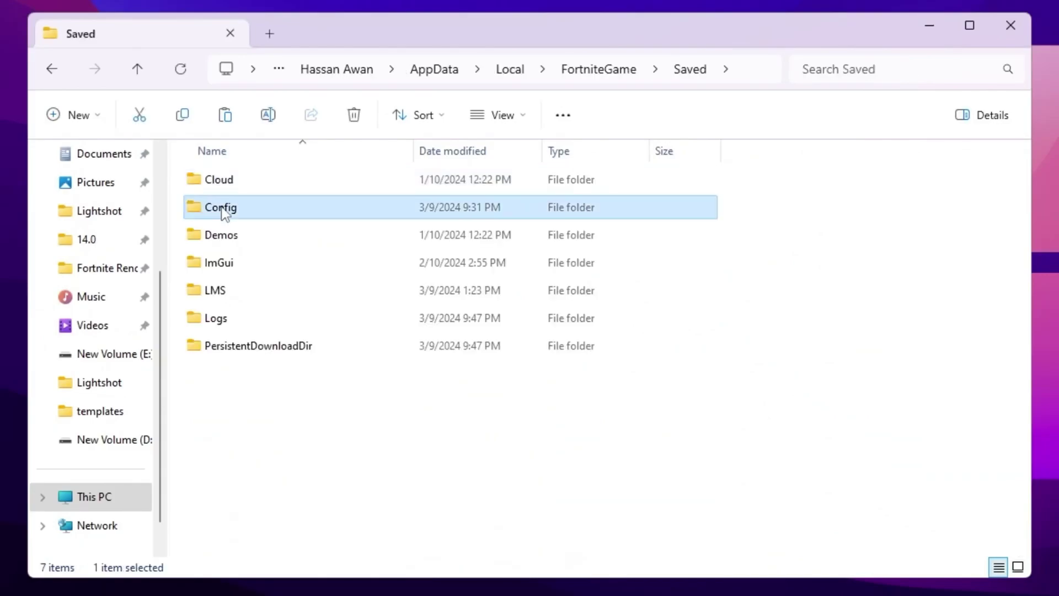
{"action": "double_click", "coordinate": [258, 213]}
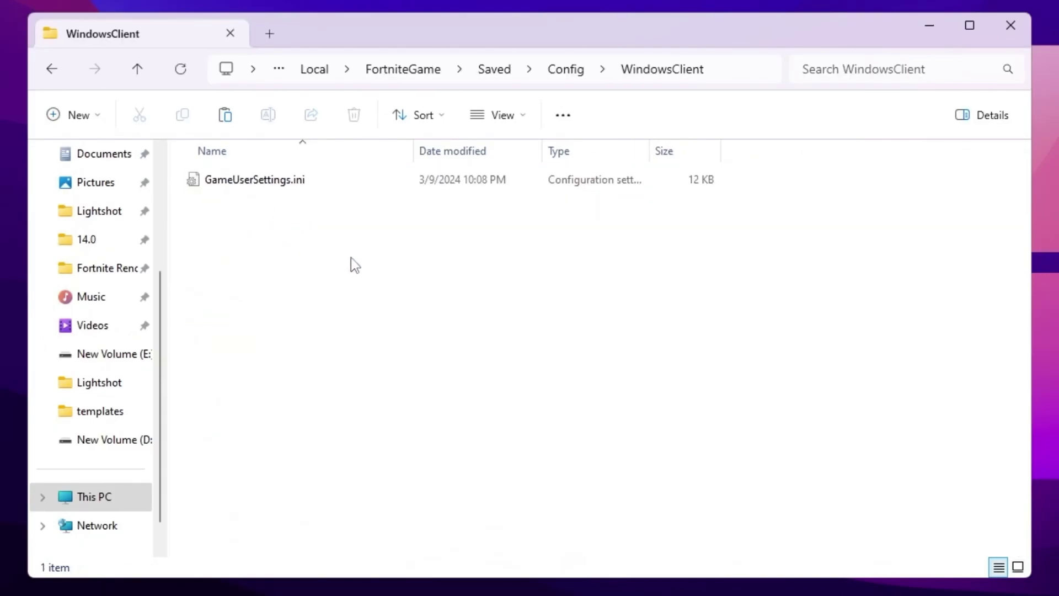
- Paste GameUserSettings.ini there, replacing the existing file
{"action": "right_click", "coordinate": [284, 221]}
{"action": "left_click", "coordinate": [345, 502]}
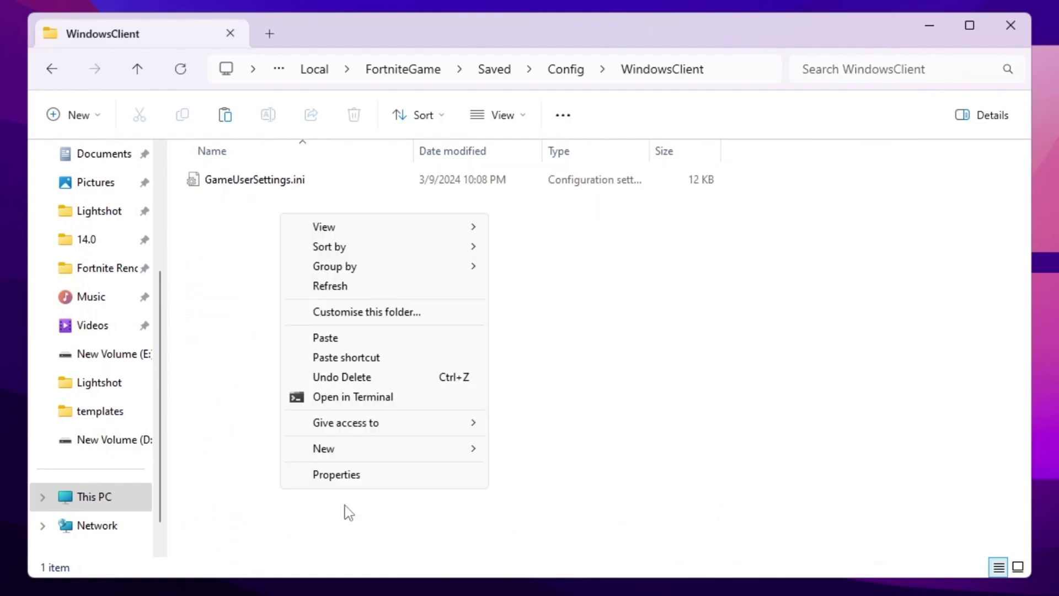
{"action": "left_click", "coordinate": [340, 337]}
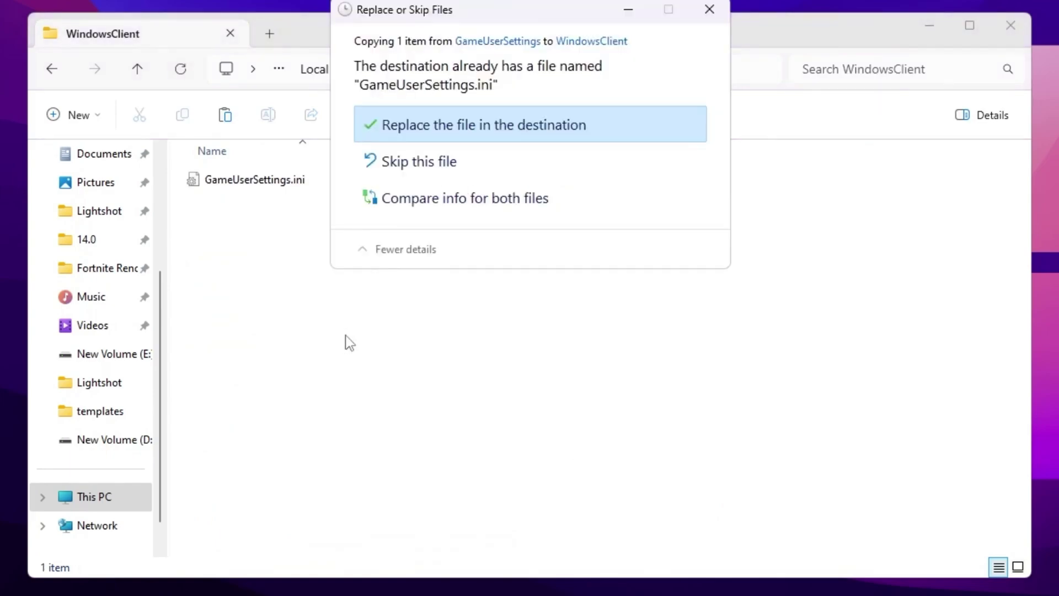
{"action": "left_click", "coordinate": [431, 128]}
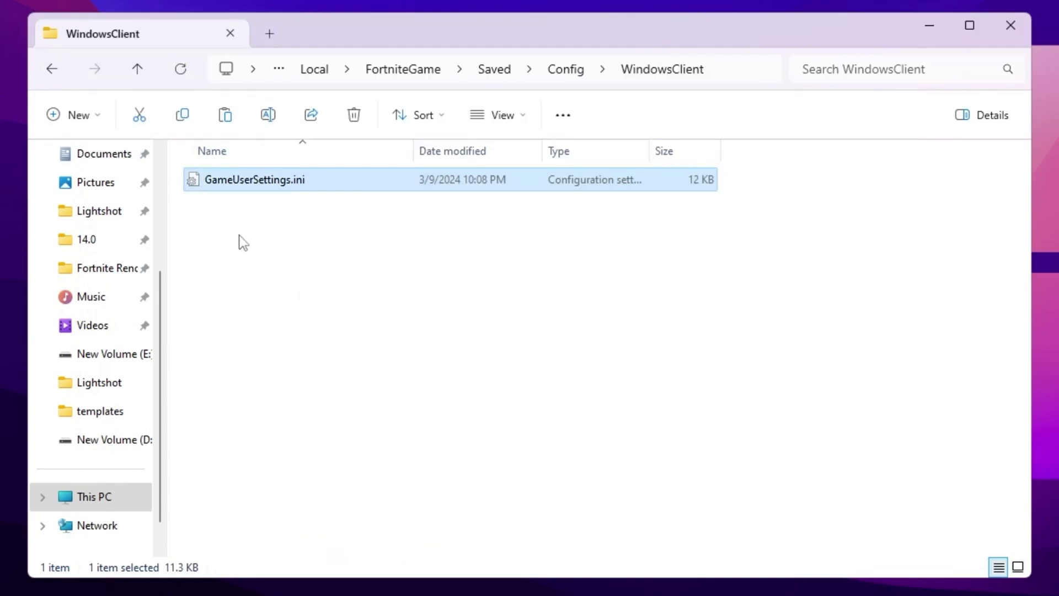
- Close File Explorer and search 'power' to open the power plan choices
{"action": "left_click", "coordinate": [1012, 30]}
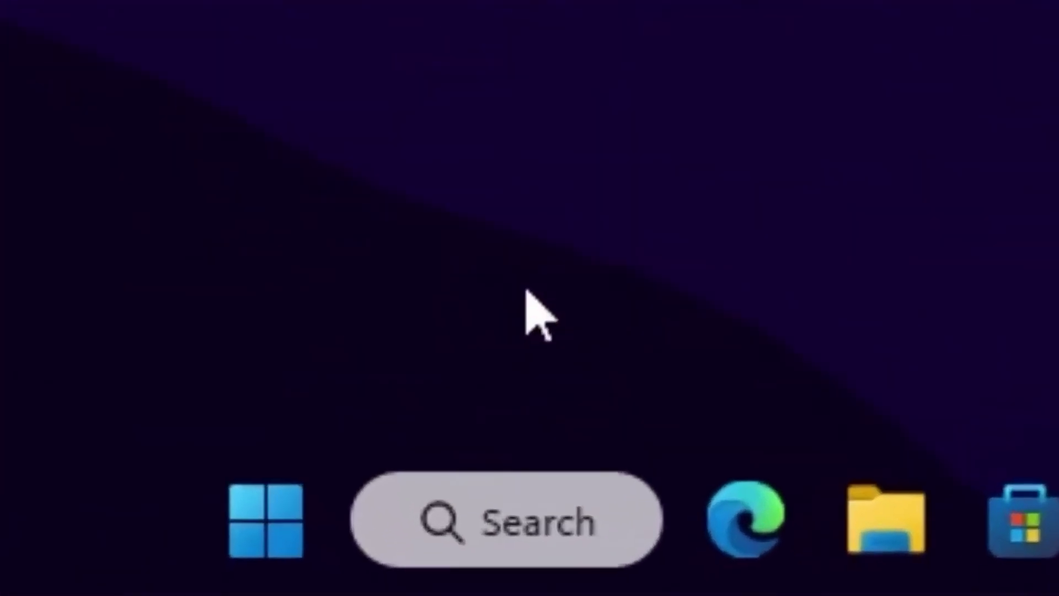
{"action": "left_click", "coordinate": [426, 586]}
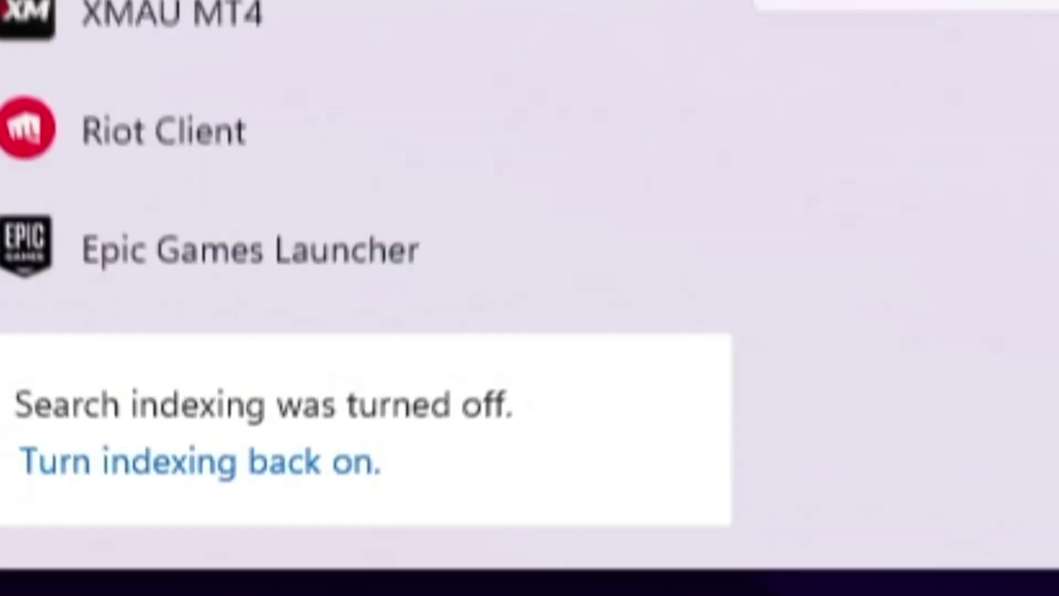
{"action": "type", "text": "power"}
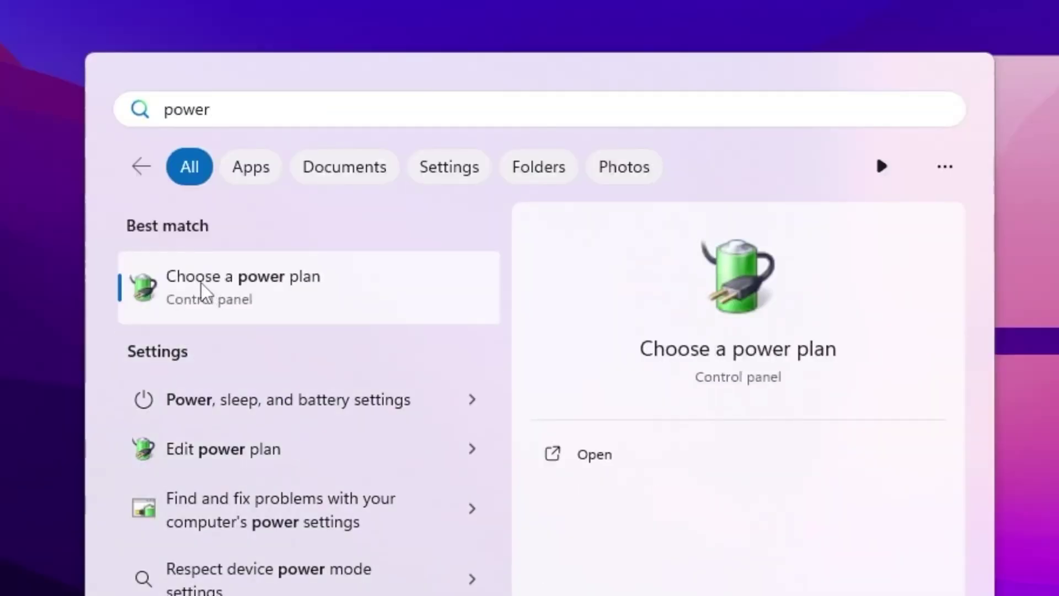
{"action": "left_click", "coordinate": [328, 281]}
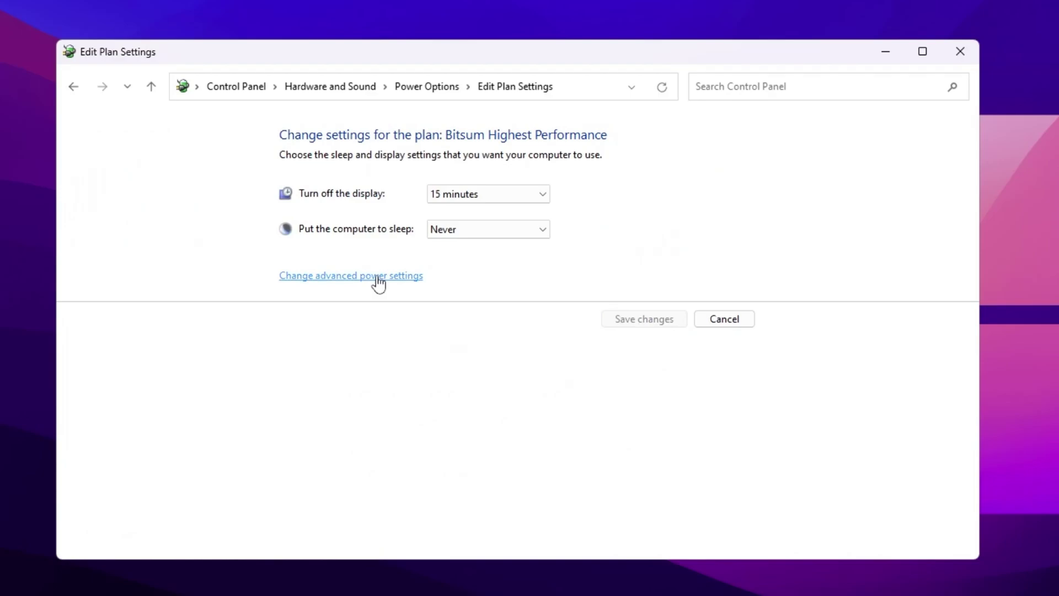
- Verify minimum and maximum processor state are 100% in advanced power settings, then close the plan windows
{"action": "left_click", "coordinate": [378, 282]}
{"action": "scroll", "coordinate": [349, 364], "scroll_direction": "down", "scroll_amount": 3}
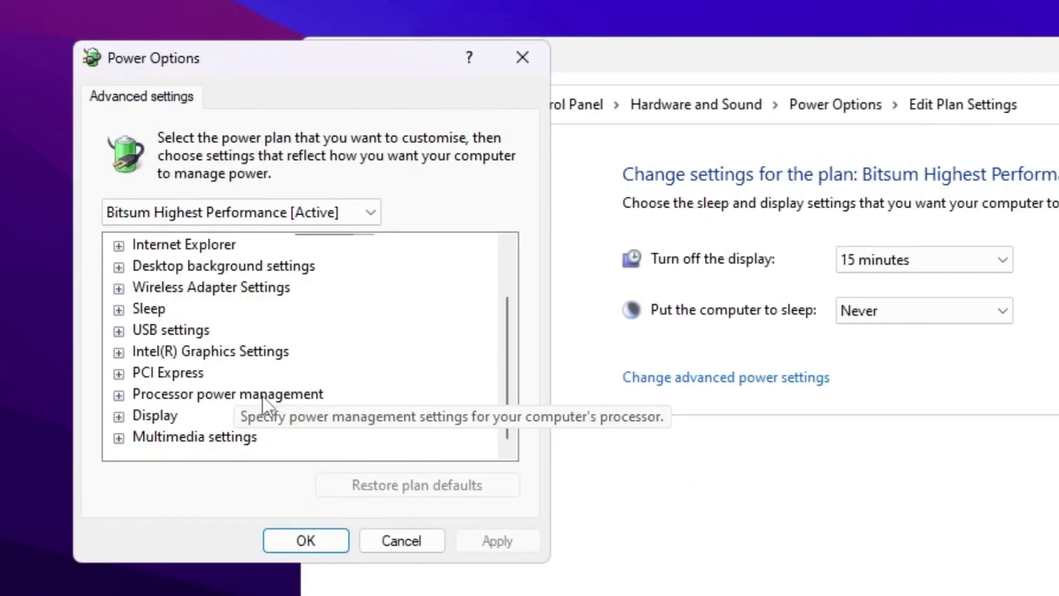
{"action": "left_click", "coordinate": [117, 396]}
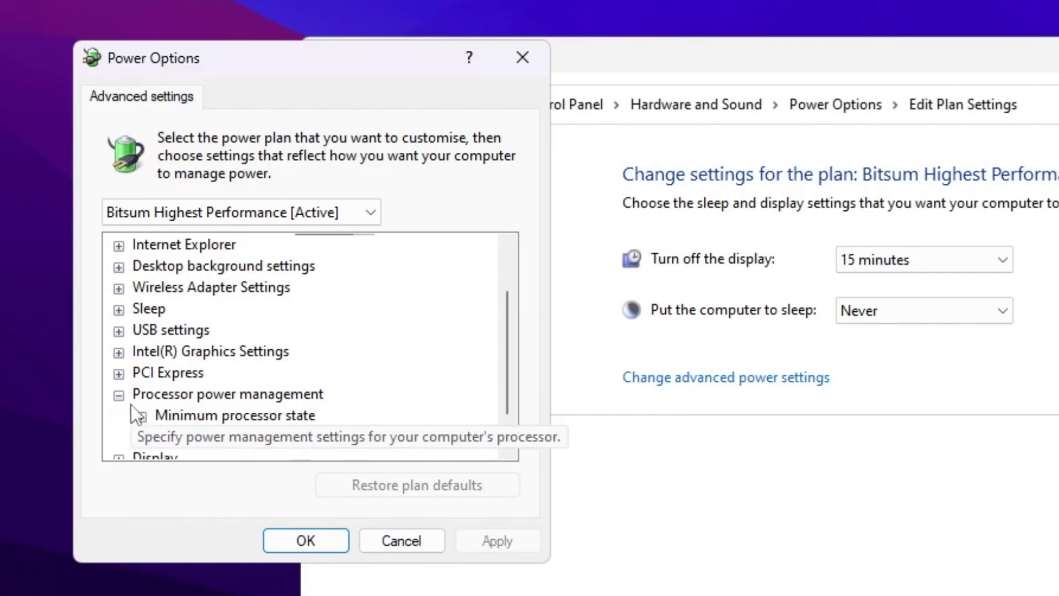
{"action": "left_click", "coordinate": [141, 417]}
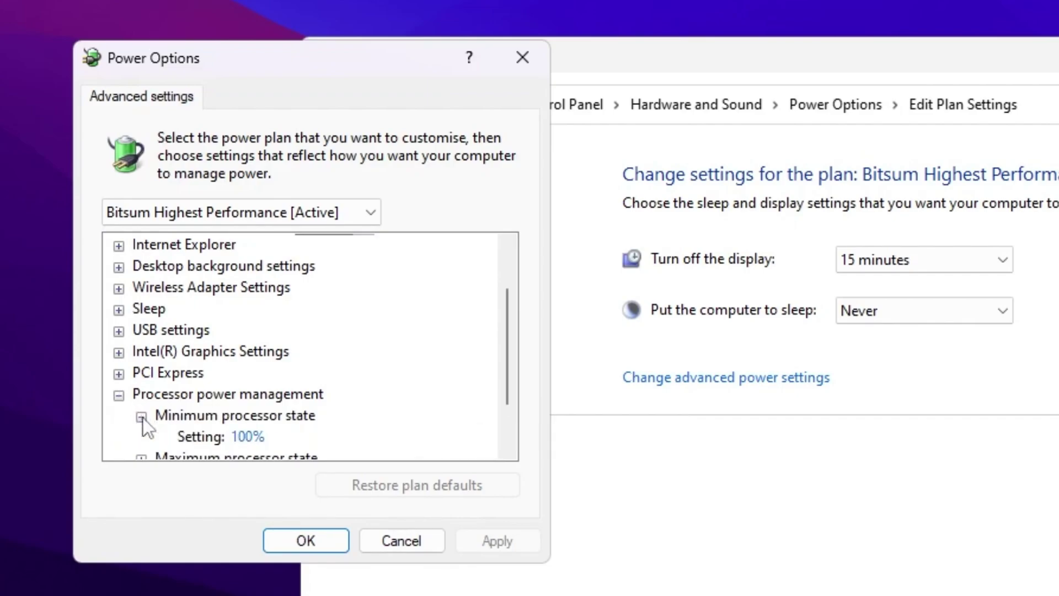
{"action": "scroll", "coordinate": [220, 414], "scroll_direction": "down", "scroll_amount": 1}
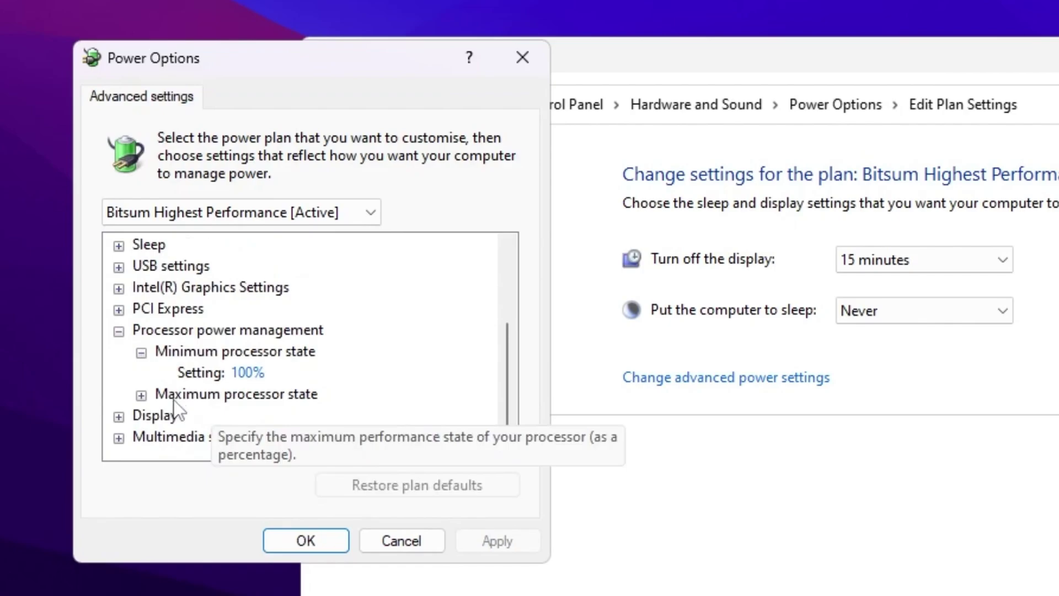
{"action": "left_click", "coordinate": [141, 395]}
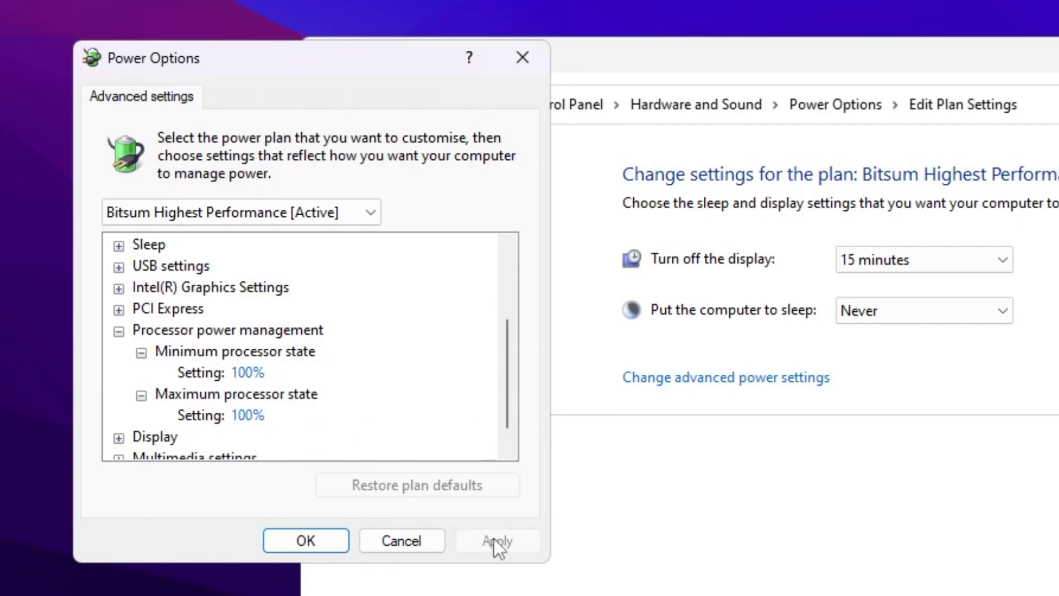
{"action": "left_click", "coordinate": [322, 545]}
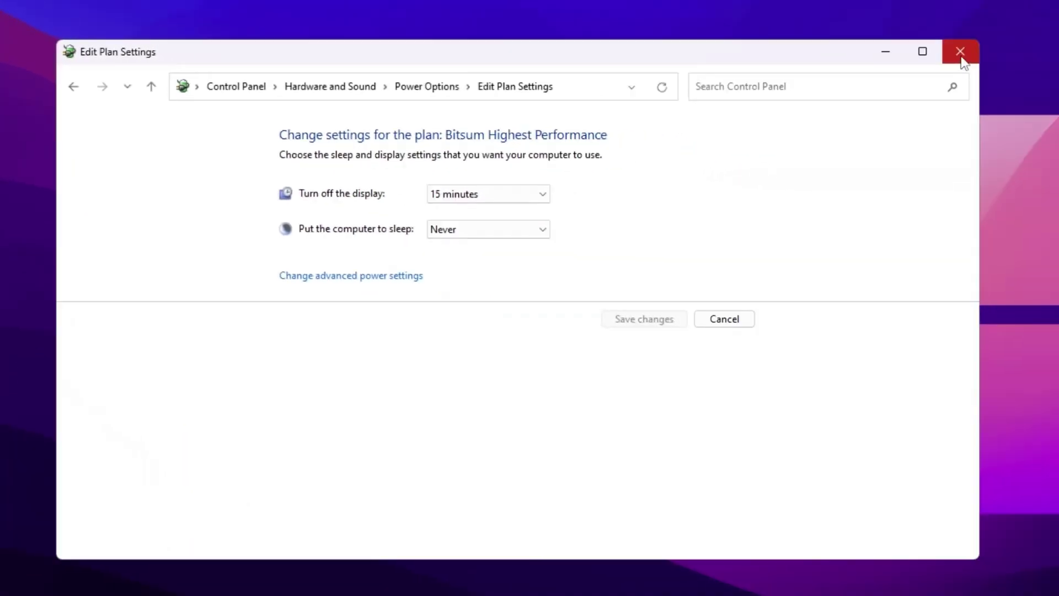
{"action": "left_click", "coordinate": [960, 53]}
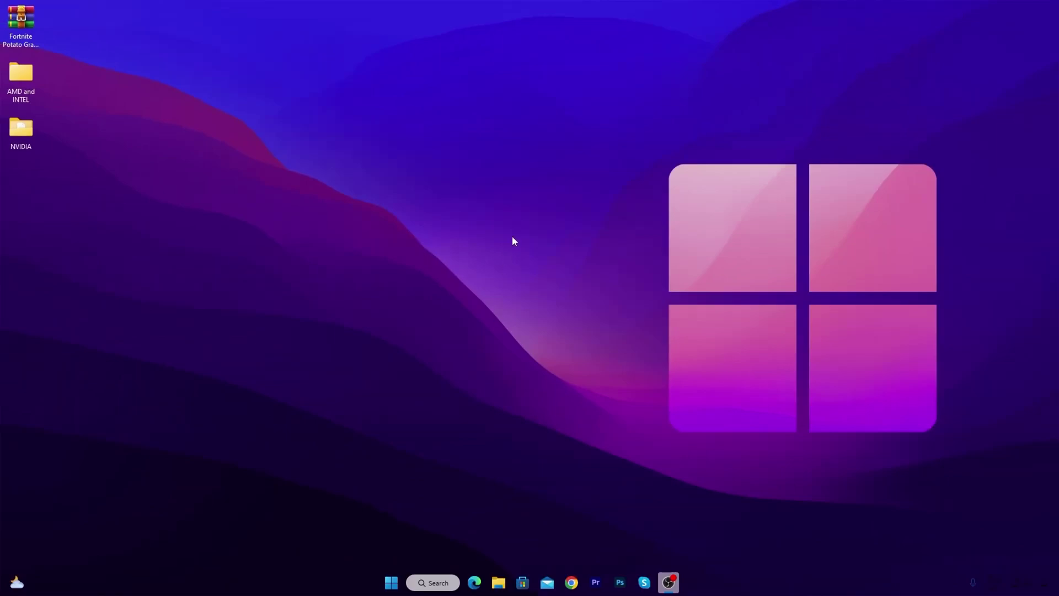
- Run gpedit.msc and navigate to Administrative Templates > Windows Components > App Privacy
{"action": "key", "text": "super+r"}
{"action": "left_click_drag", "start_coordinate": [139, 457], "coordinate": [555, 218]}
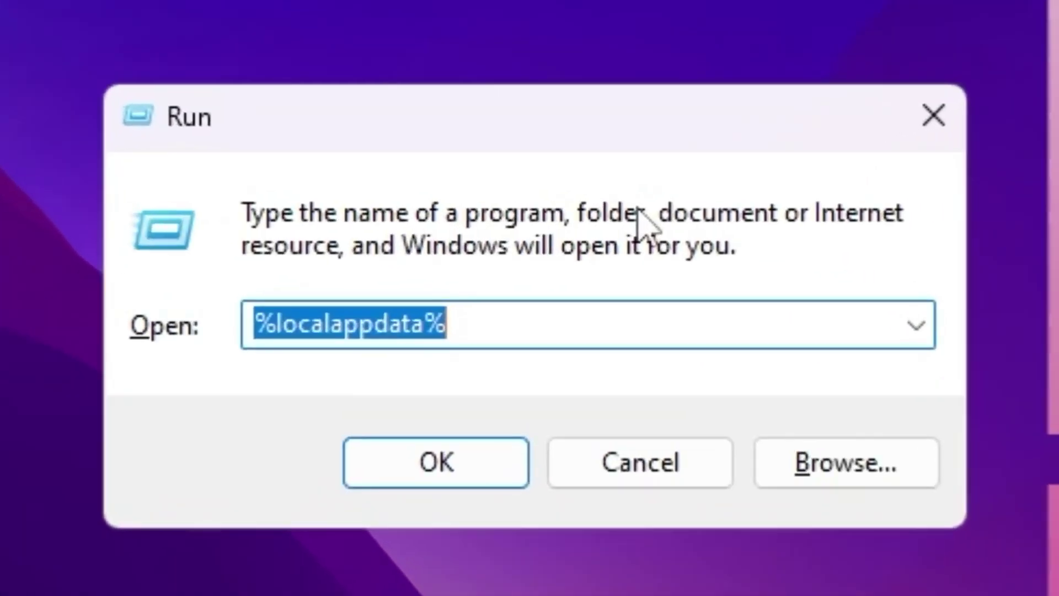
{"action": "type", "text": "gp"}
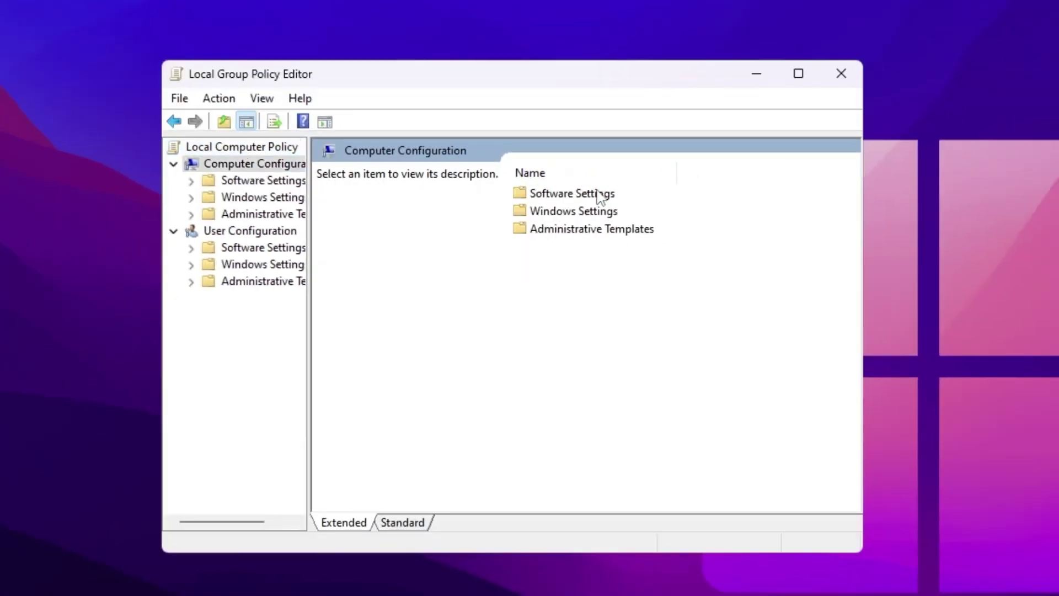
{"action": "double_click", "coordinate": [570, 236]}
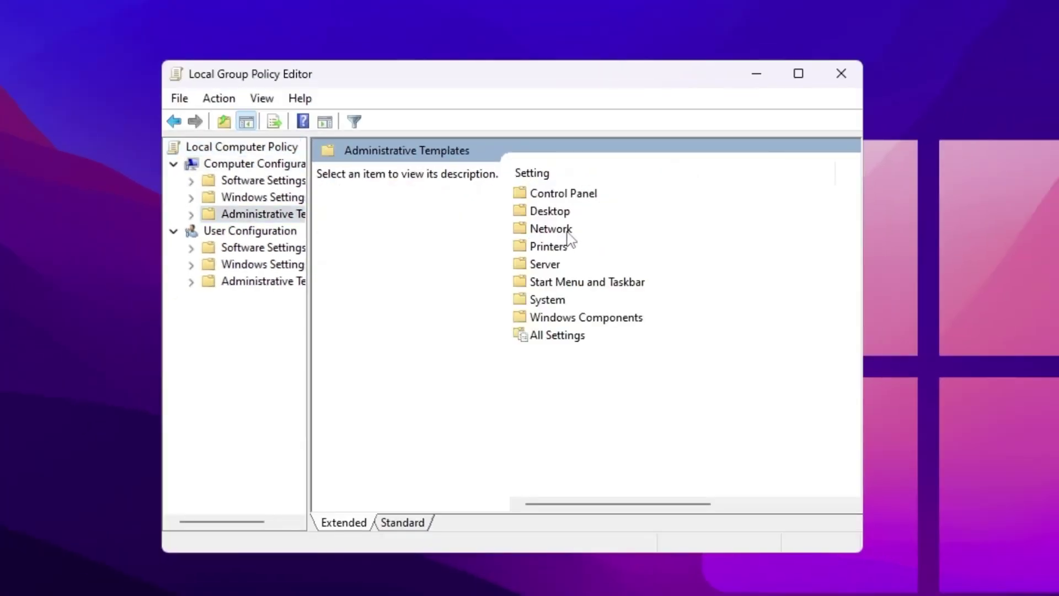
{"action": "double_click", "coordinate": [573, 324]}
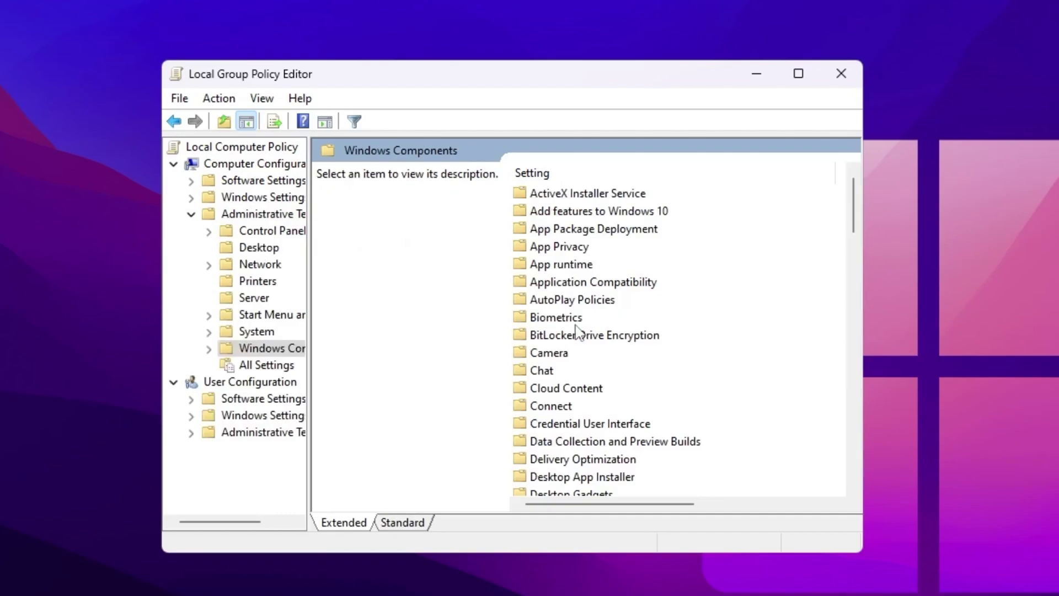
{"action": "double_click", "coordinate": [568, 247]}
{"action": "scroll", "coordinate": [568, 251], "scroll_direction": "down", "scroll_amount": 3}
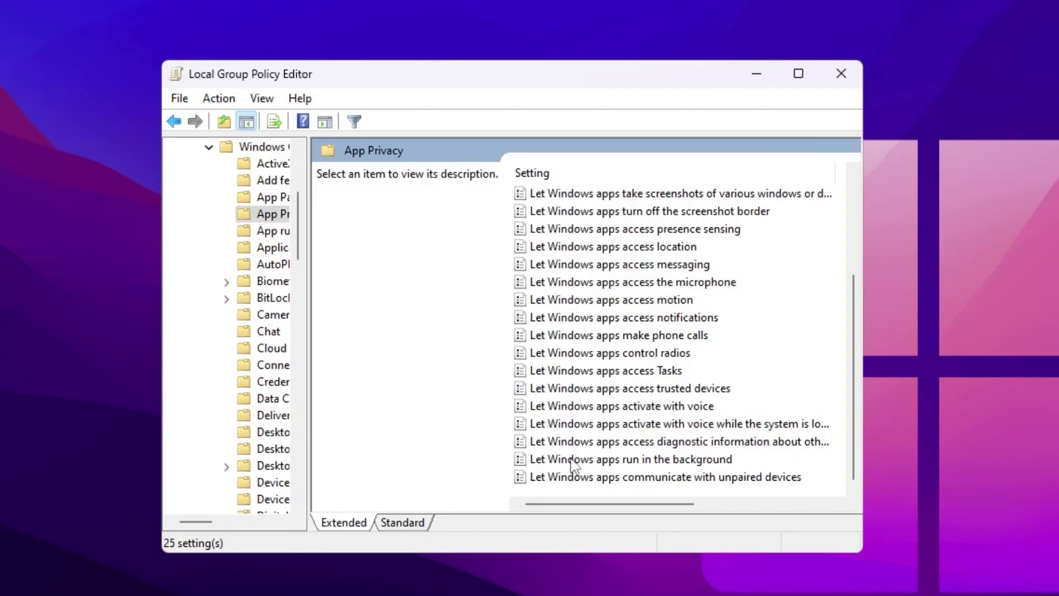
- Enable 'Let Windows apps run in the background' with Force Deny for all apps, then close the editor
{"action": "double_click", "coordinate": [558, 459]}
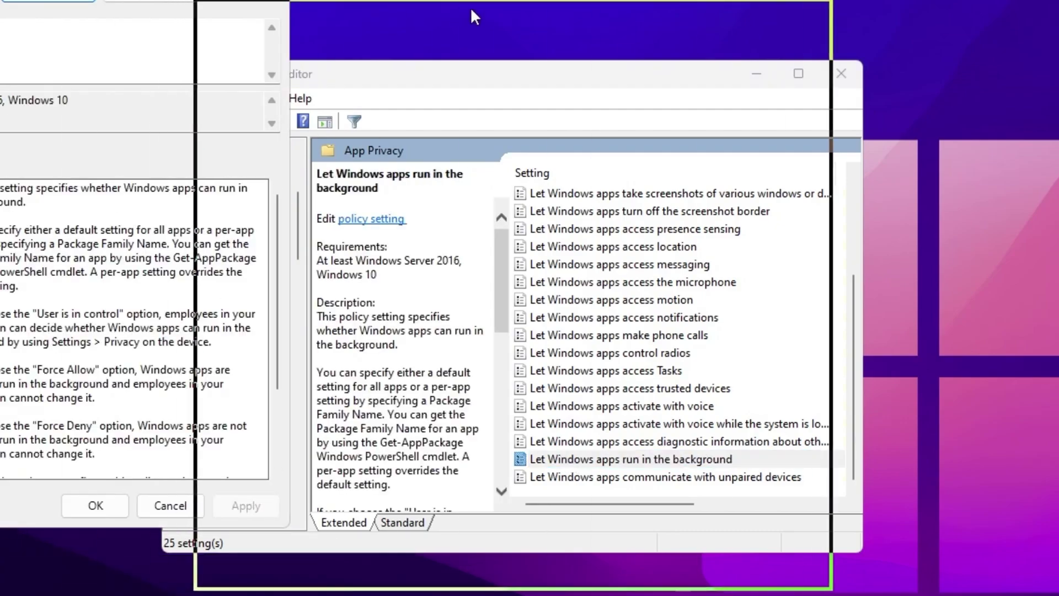
{"action": "left_click", "coordinate": [221, 117]}
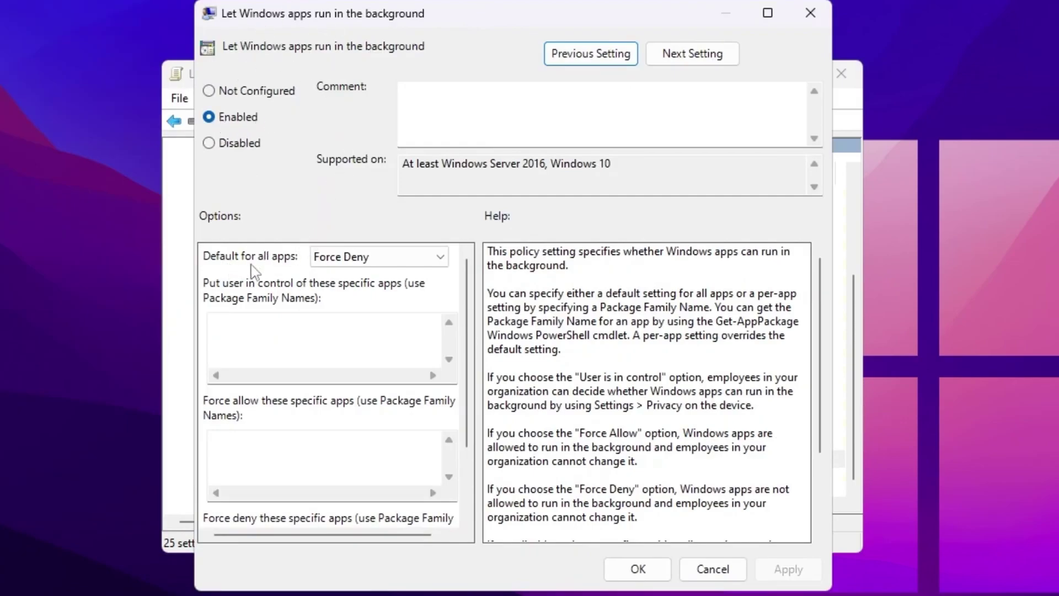
{"action": "left_click", "coordinate": [341, 258]}
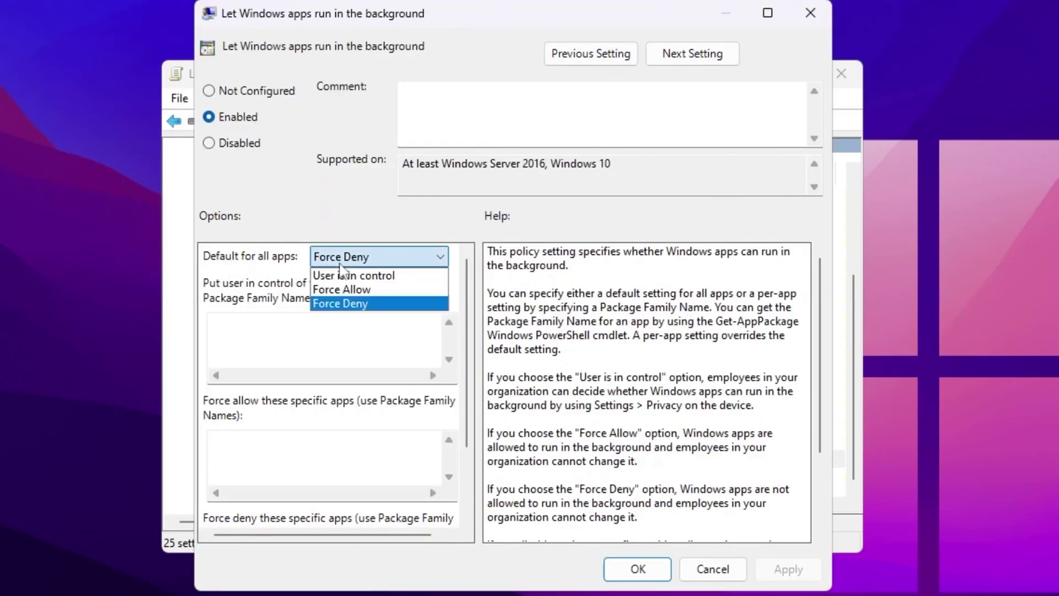
{"action": "left_click", "coordinate": [342, 302]}
{"action": "left_click", "coordinate": [804, 568]}
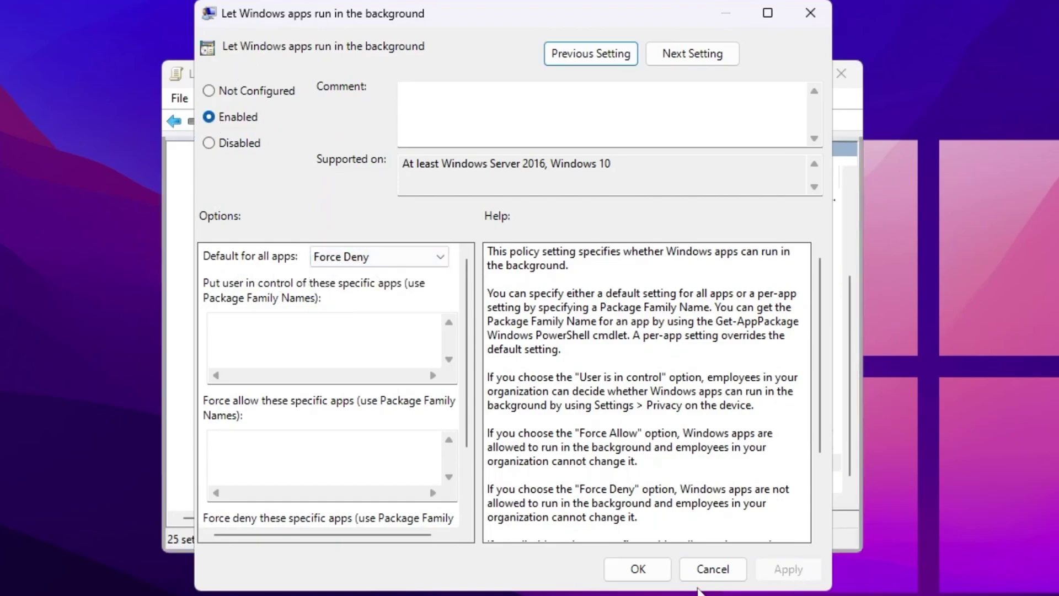
{"action": "left_click", "coordinate": [638, 569]}
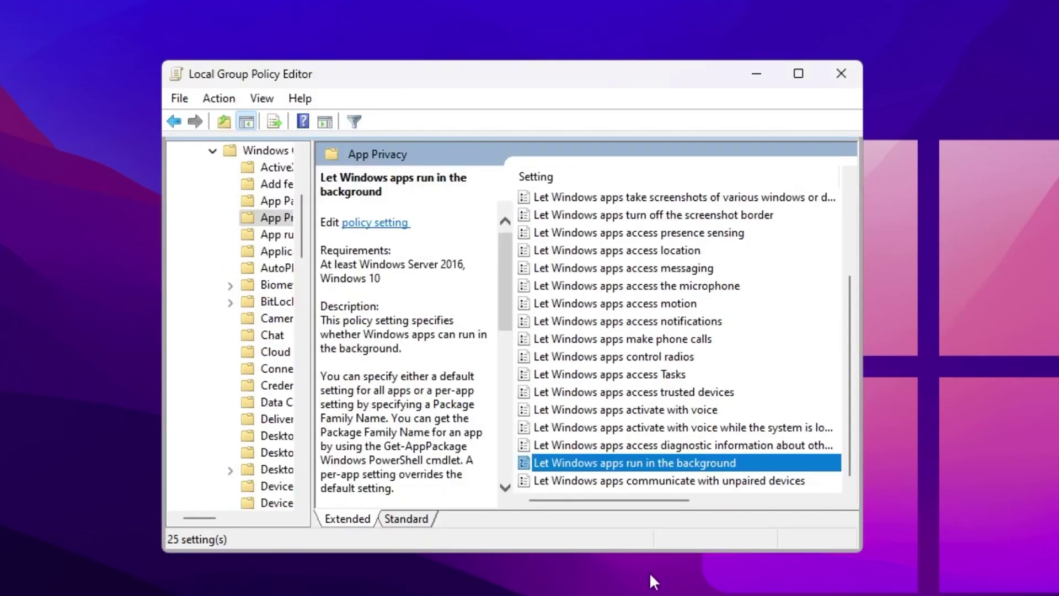
{"action": "left_click", "coordinate": [840, 83]}
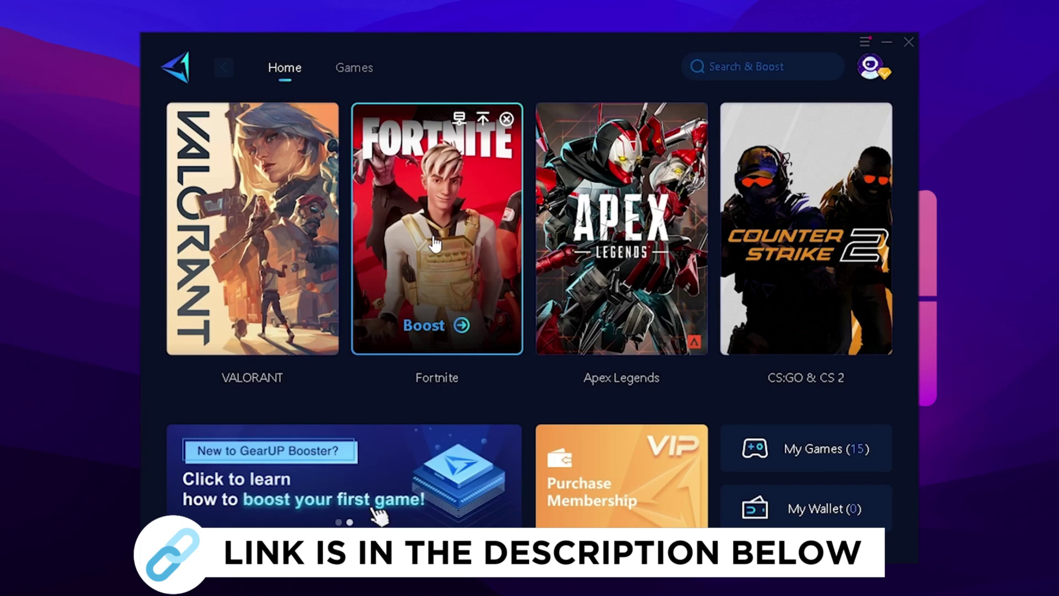
- Boost the Fortnite card in GearUP Booster, bringing ping to 11 ms with 0% loss
{"action": "left_click", "coordinate": [433, 237]}
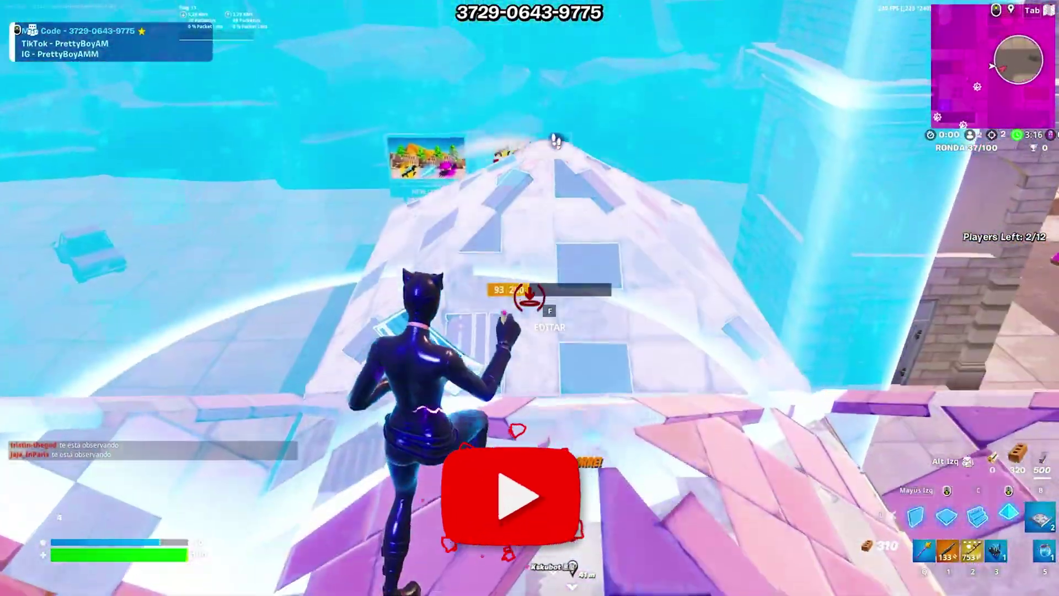
- Swap from the shield fish to the slot-1 gun during the build fight
{"action": "key", "text": "1"}
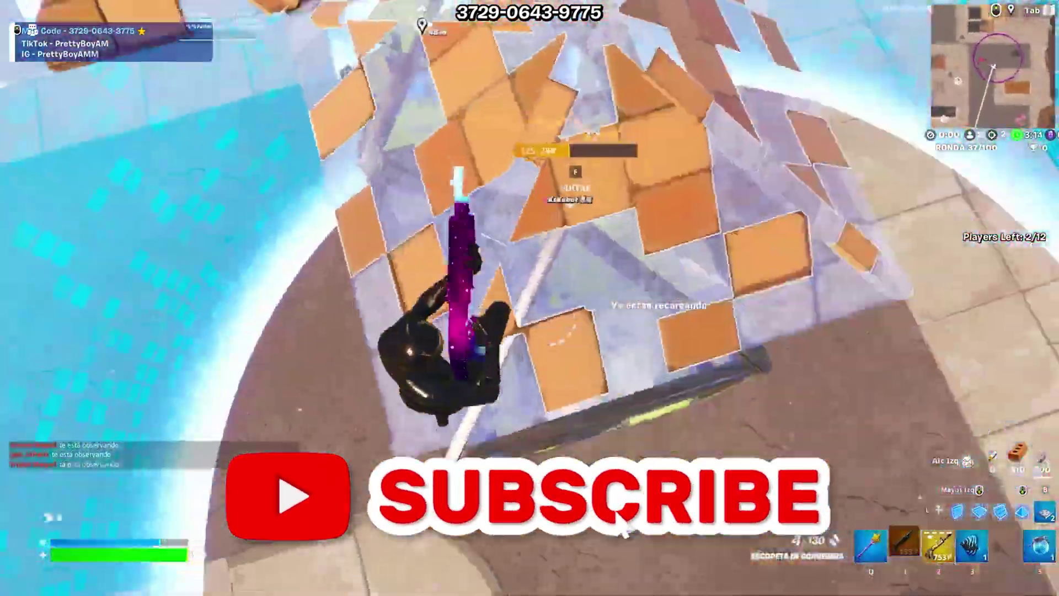